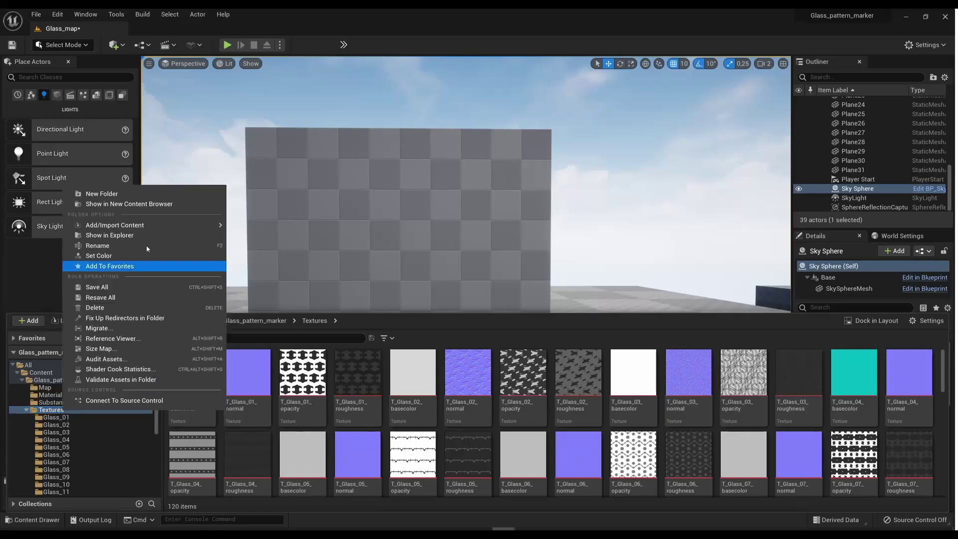
Add an empty Test folder under Textures, then browse into the Substance folder.
click(145, 196)
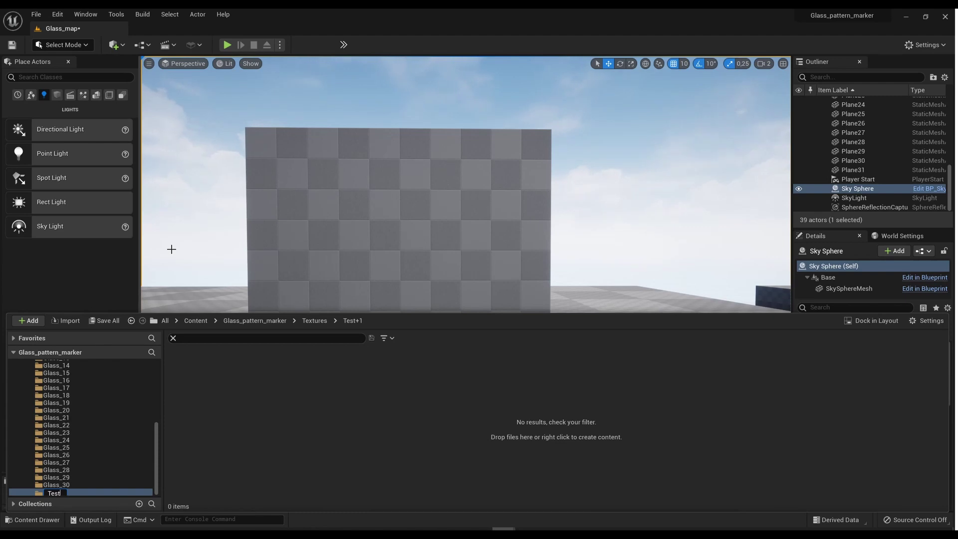
scroll(62, 439, up, 5)
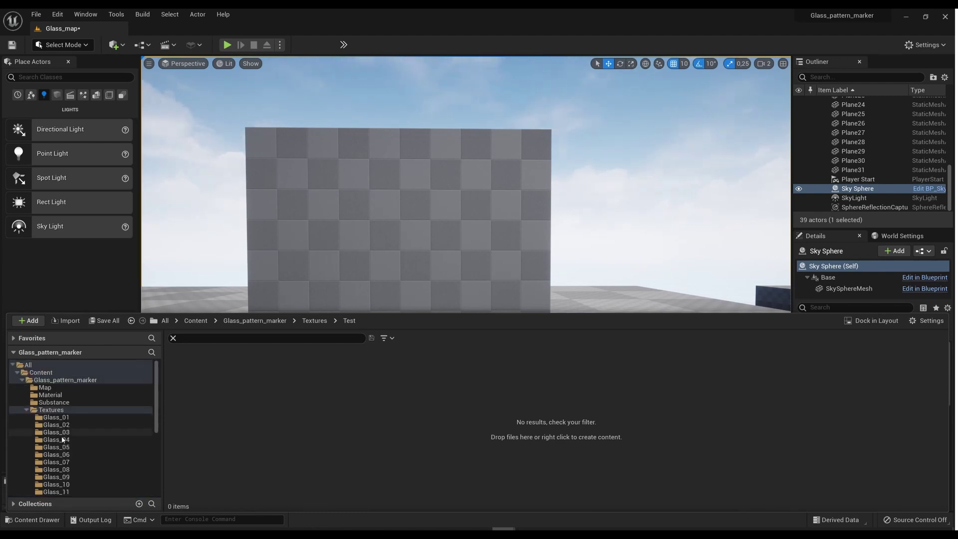
click(54, 403)
Create a glass_pattern_maker graph instance named T_test using Substance_Refraction_Template.
right_click(194, 385)
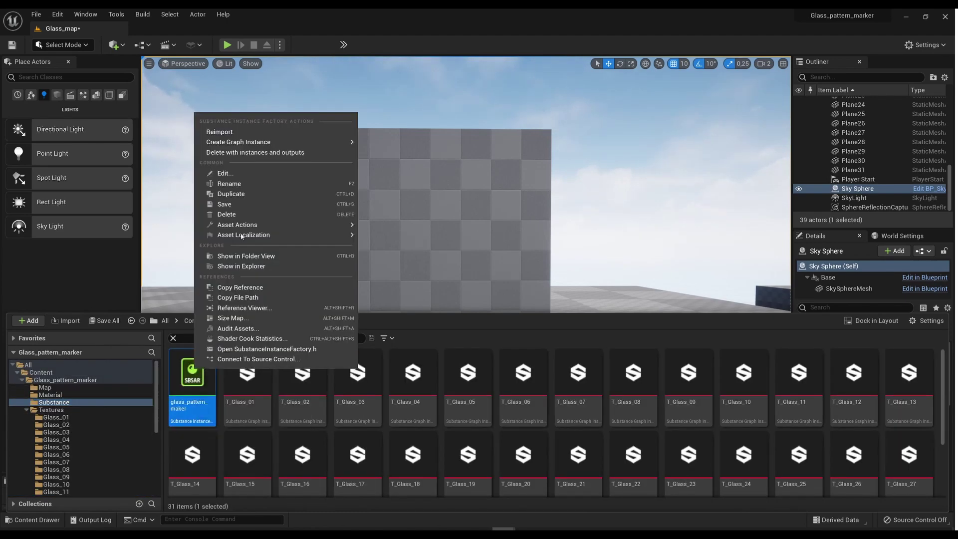
mouse_move(348, 143)
click(400, 146)
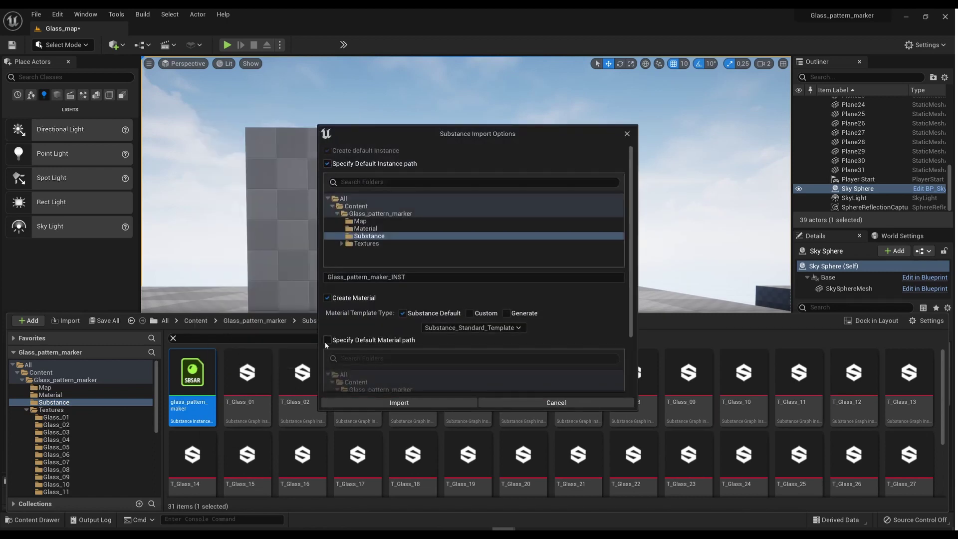
click(475, 328)
click(470, 358)
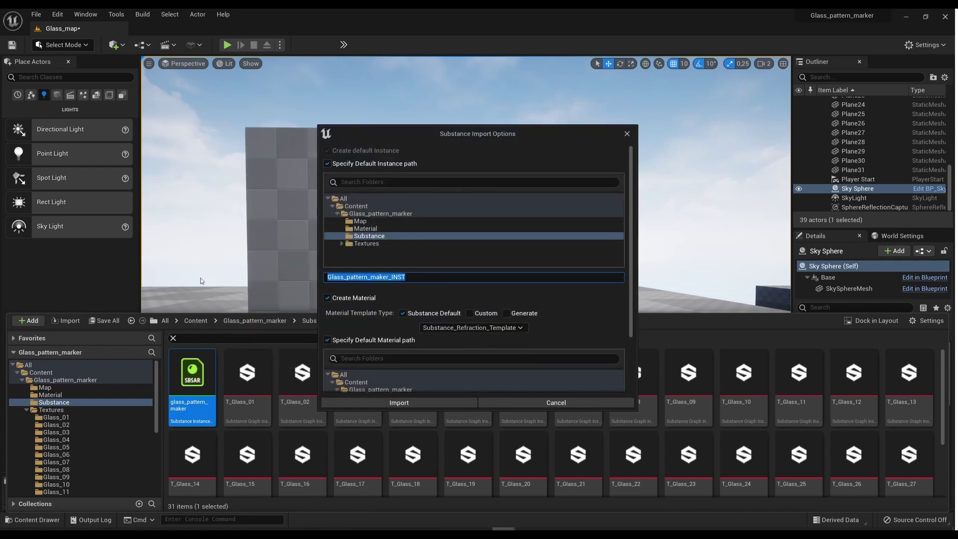
text(T_test)
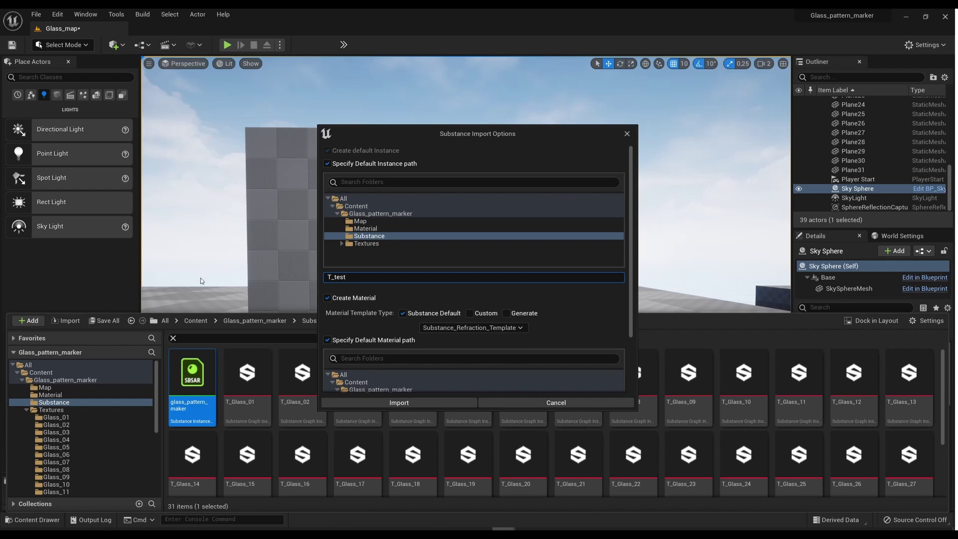
Set the instance path to Textures/Test and the material path to Material, then import.
scroll(394, 214, down, 5)
click(342, 170)
scroll(394, 214, down, 5)
click(363, 187)
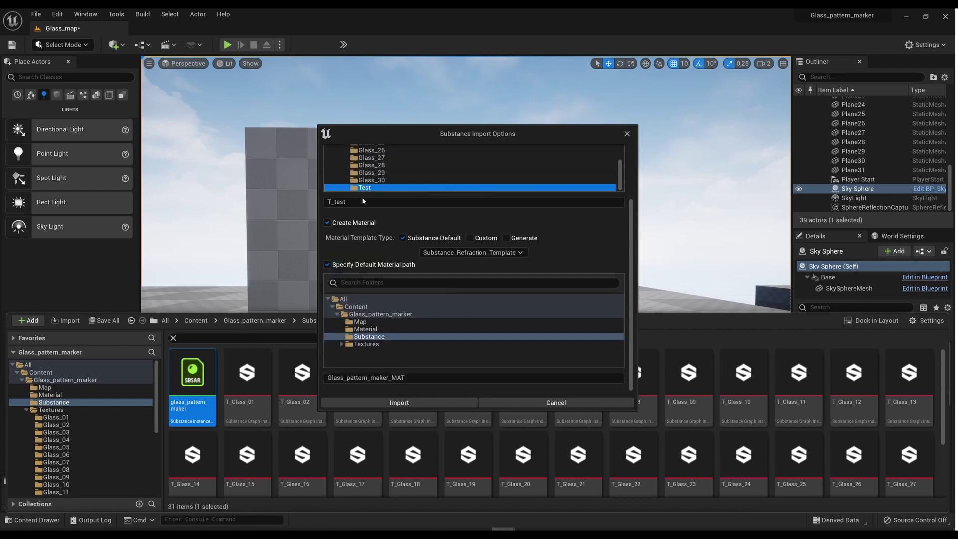
click(366, 329)
click(412, 378)
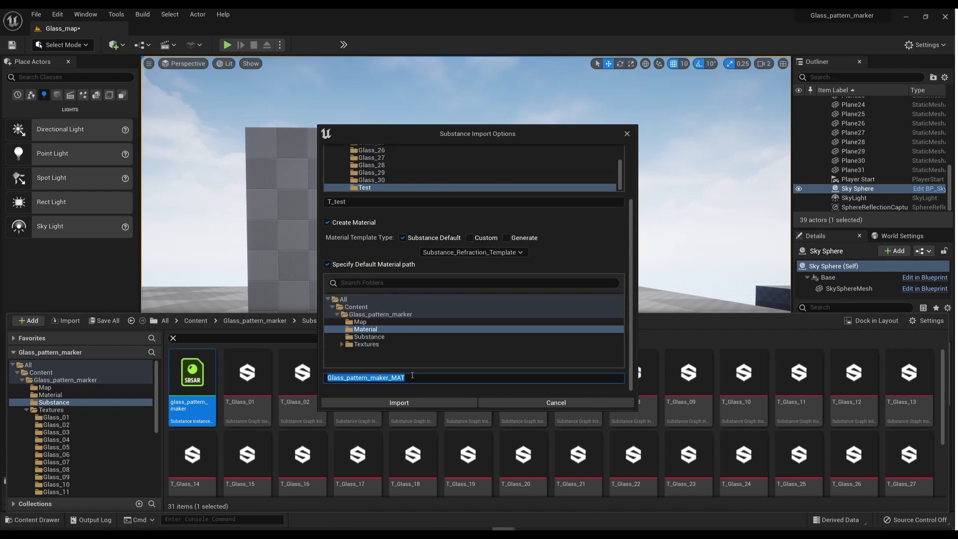
click(431, 403)
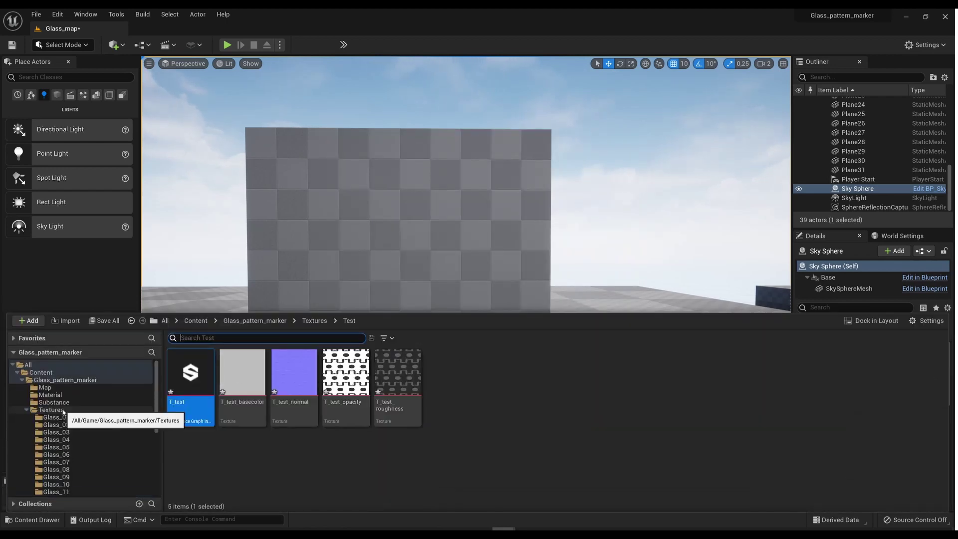
Find M_test in the Material folder and apply it to the wall.
click(50, 394)
text(s)
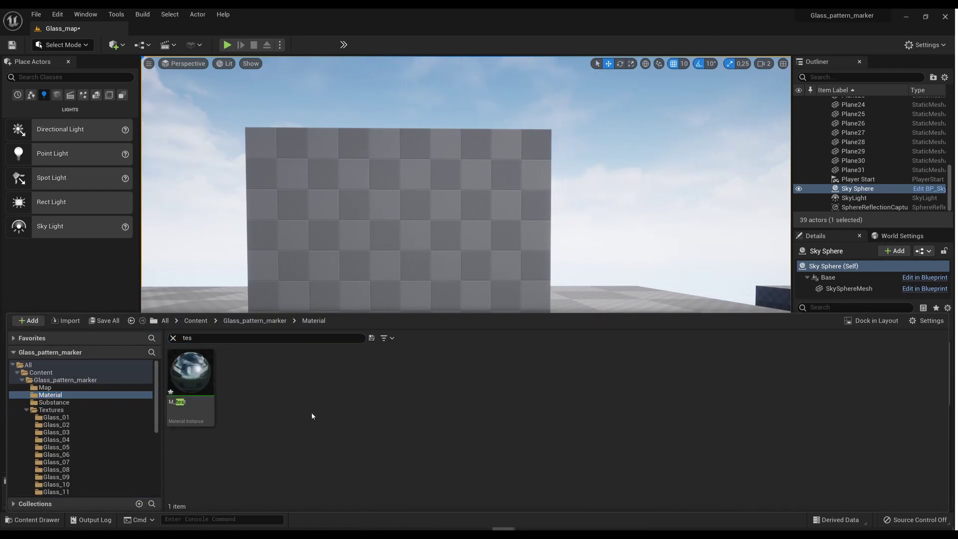
drag(190, 372, 399, 210)
Open the T_test graph instance editor from Textures/Test.
key(ctrl+space)
scroll(72, 485, down, 3)
click(65, 487)
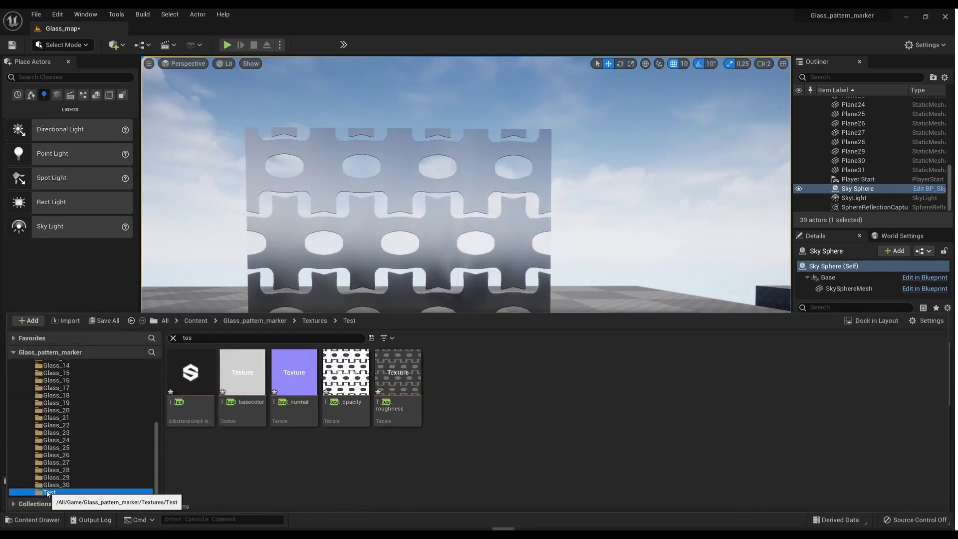
double_click(190, 372)
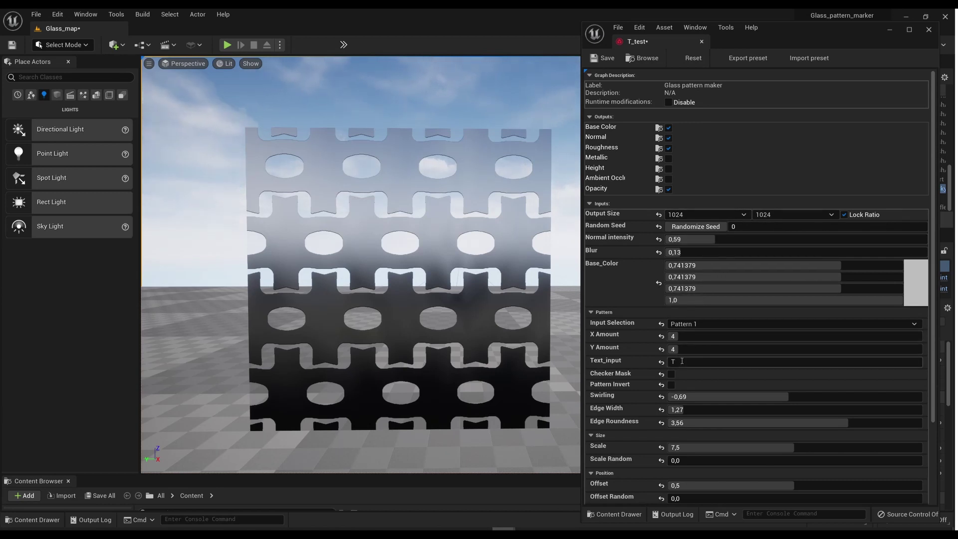
Set T_test's Input Selection to Pattern 2 and change Text_input from A to E.
text(A)
key(Return)
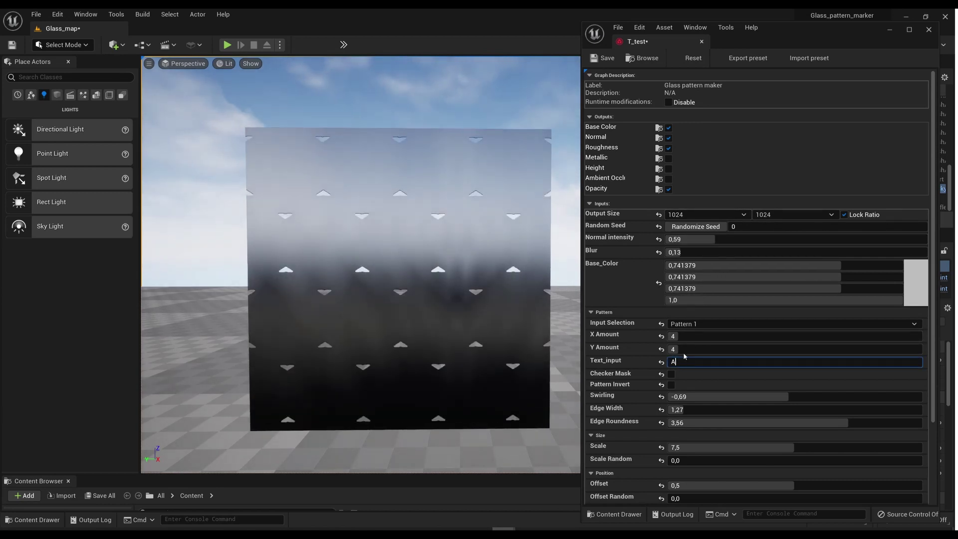
click(689, 324)
click(691, 344)
click(693, 367)
key(BackSpace)
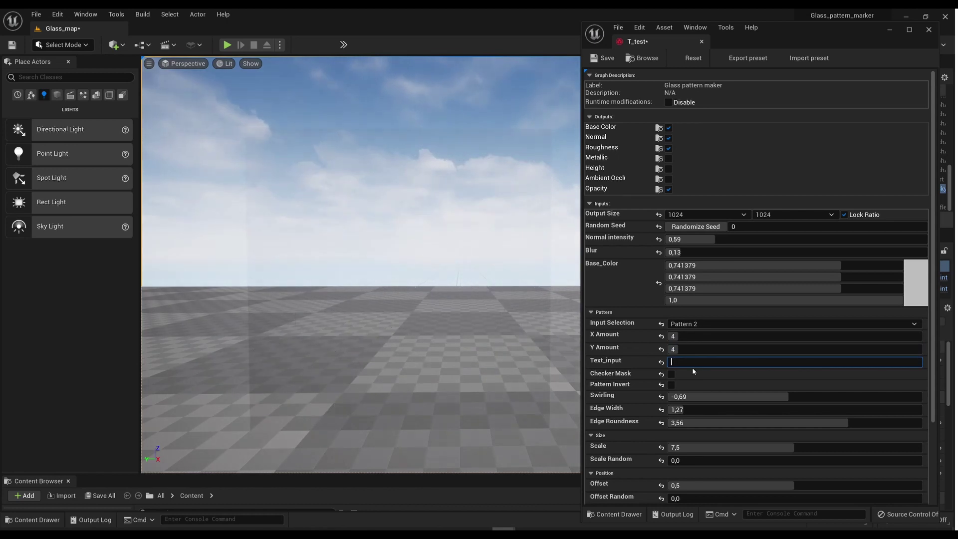
text(E)
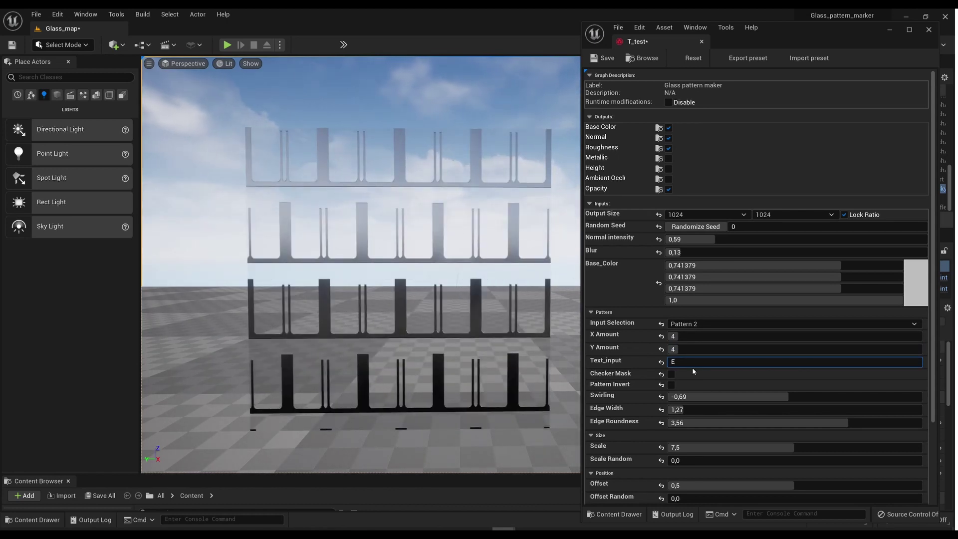
Set normal intensity to 0 and make Base_Color pure white.
drag(704, 239, 678, 261)
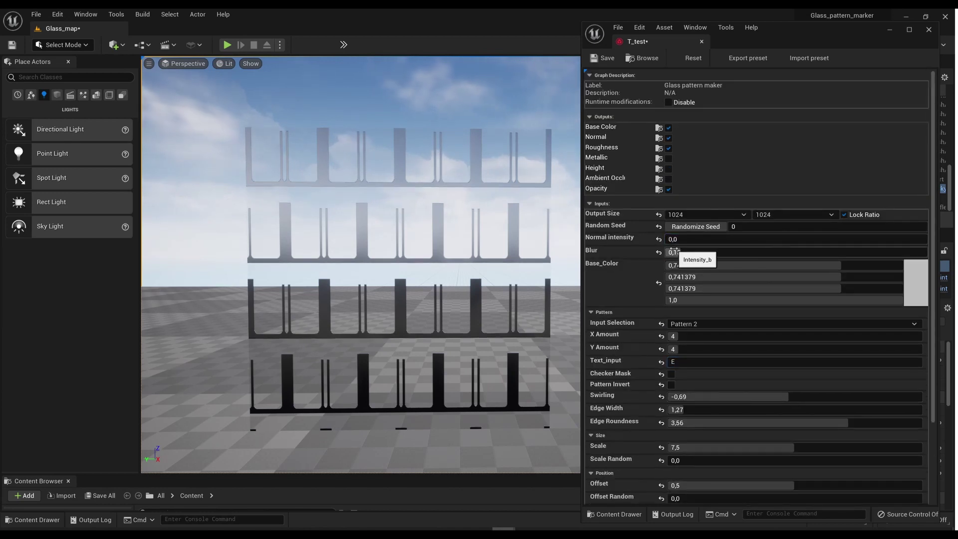
click(915, 284)
drag(766, 324, 766, 359)
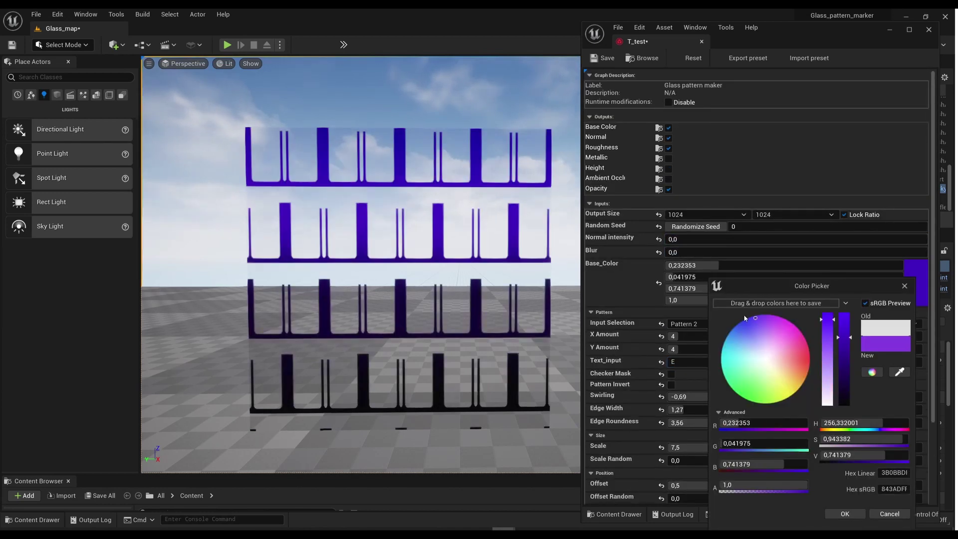
click(845, 514)
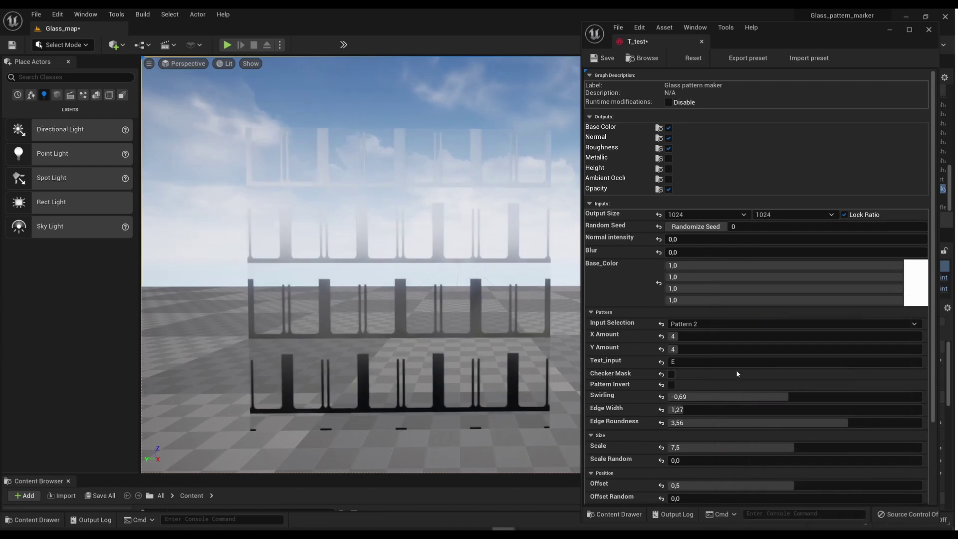
Try enlarging the pattern Scale, then undo it back to 7,5.
scroll(699, 380, down, 1)
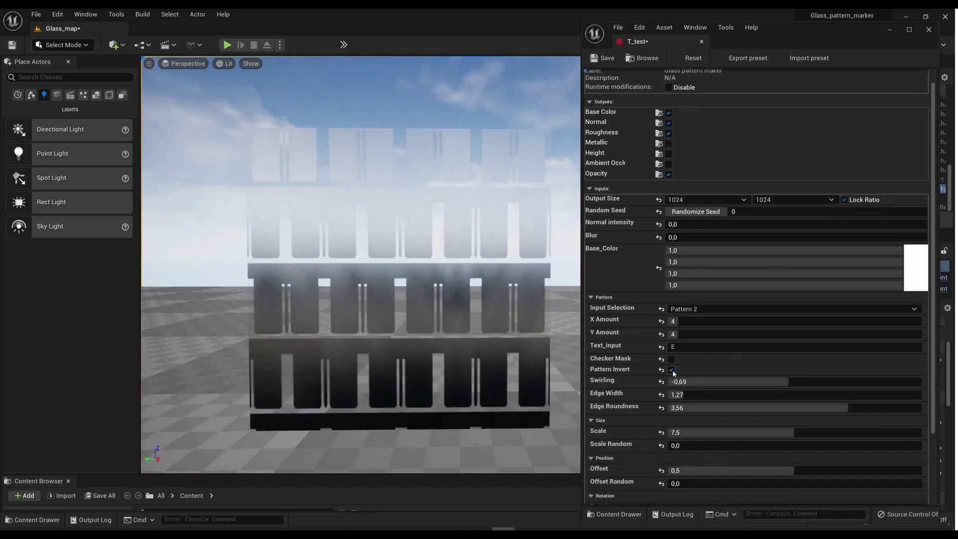
scroll(689, 372, down, 3)
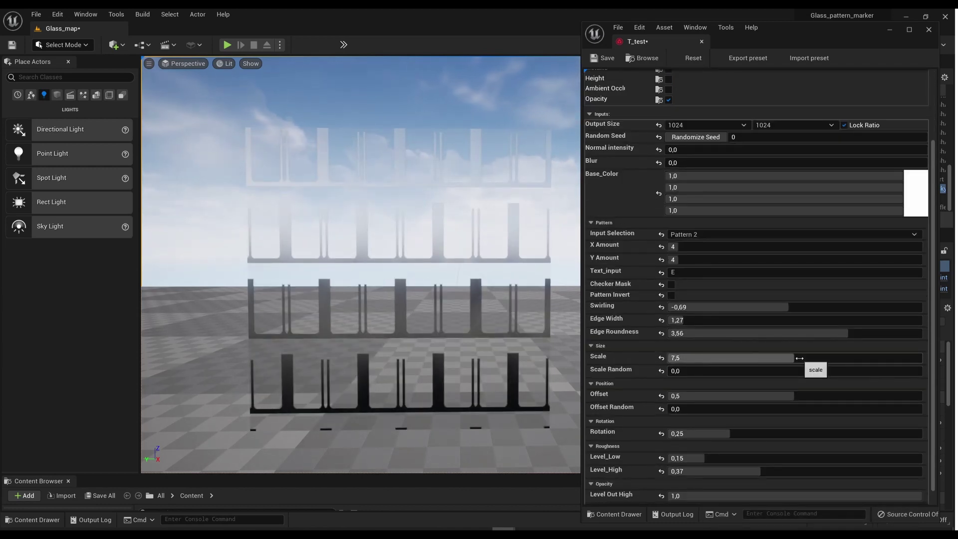
mouse_move(800, 359)
mouse_down()
mouse_move(808, 358)
mouse_move(798, 358)
mouse_up()
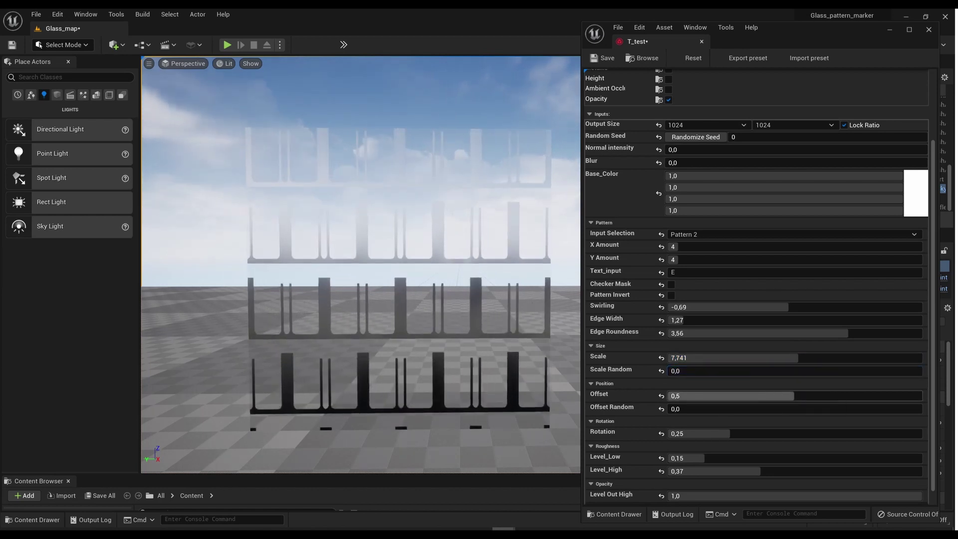
click(675, 396)
scroll(675, 403, down, 1)
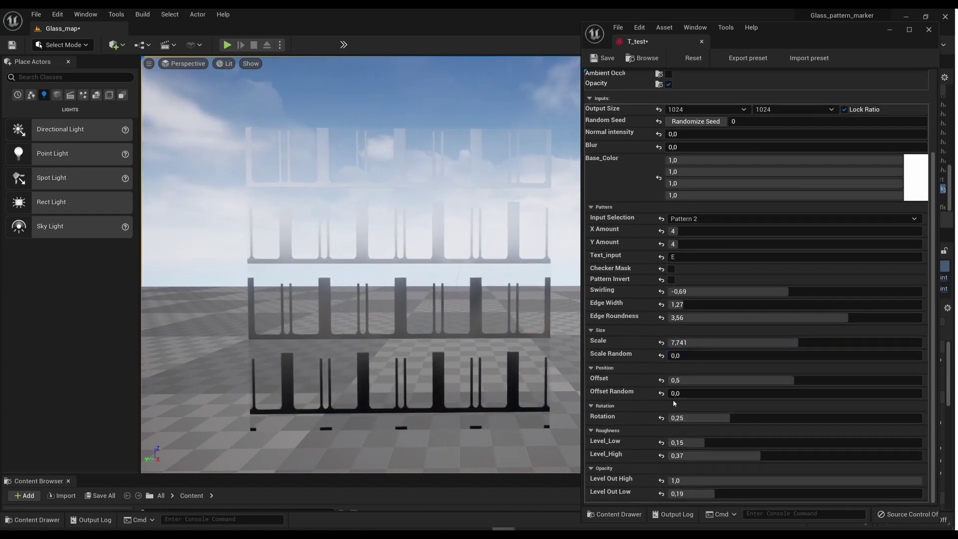
key(ctrl+z)
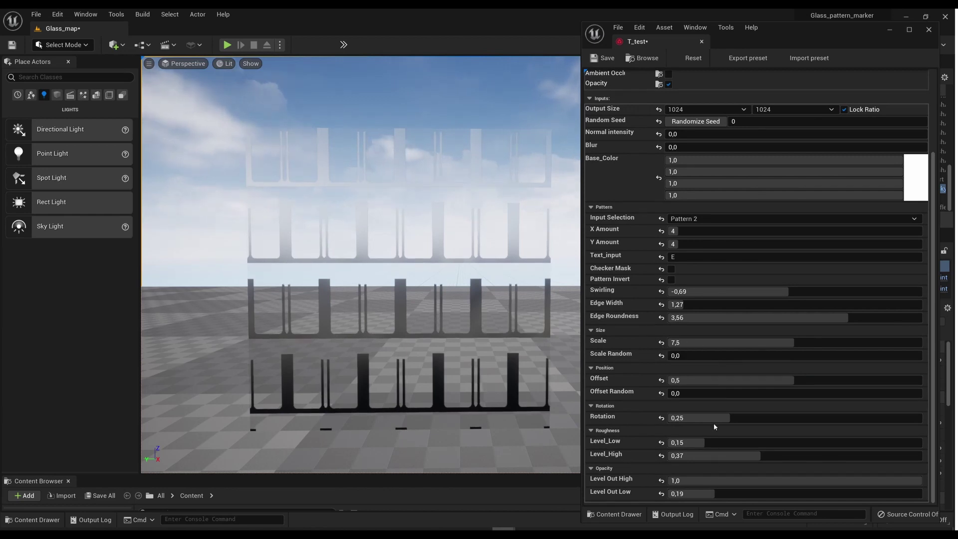
Rotate the pattern to 0,635 and turn on Pattern Invert.
drag(729, 417, 829, 418)
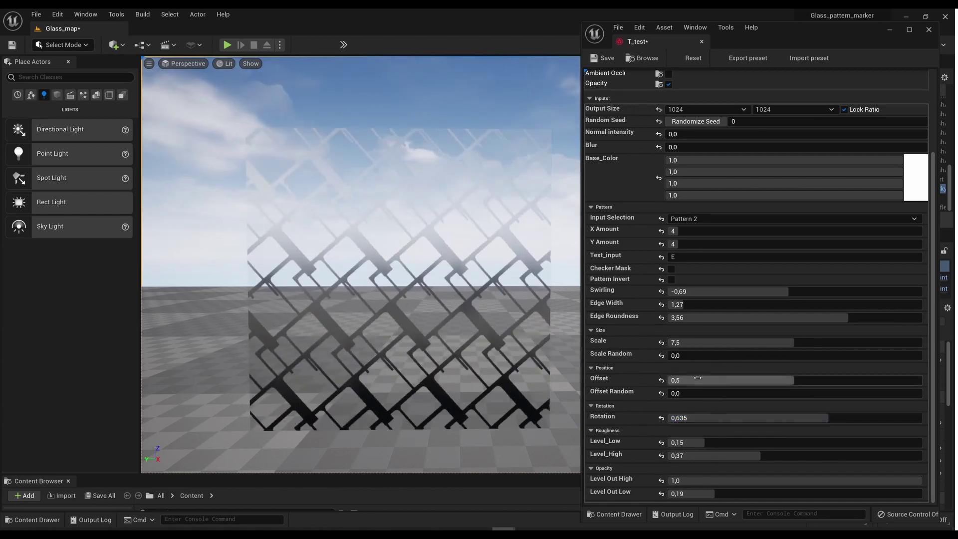
scroll(687, 358, up, 5)
click(672, 355)
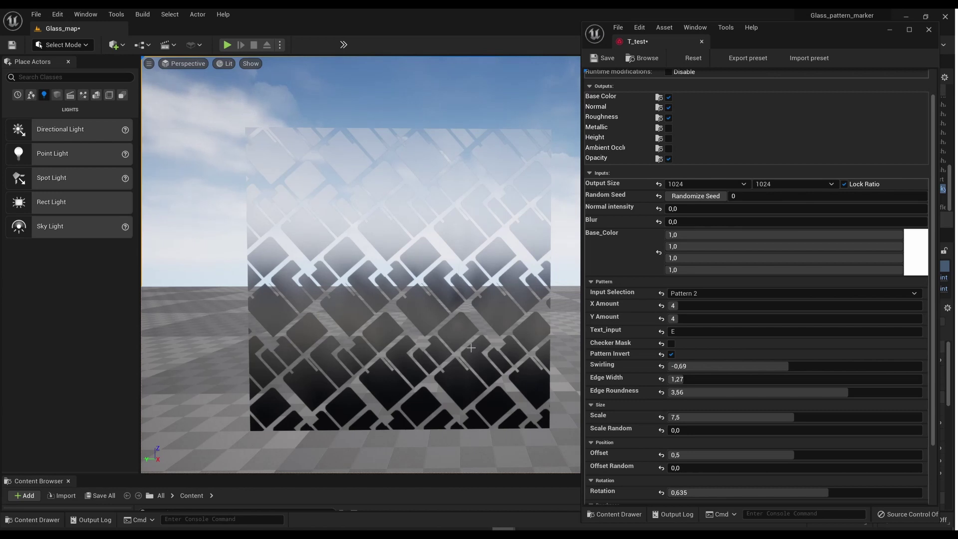
Set roughness Level_High 0,244, Level_Low 0,519 and opacity Level Out Low 0,704.
scroll(834, 351, down, 4)
scroll(730, 380, down, 1)
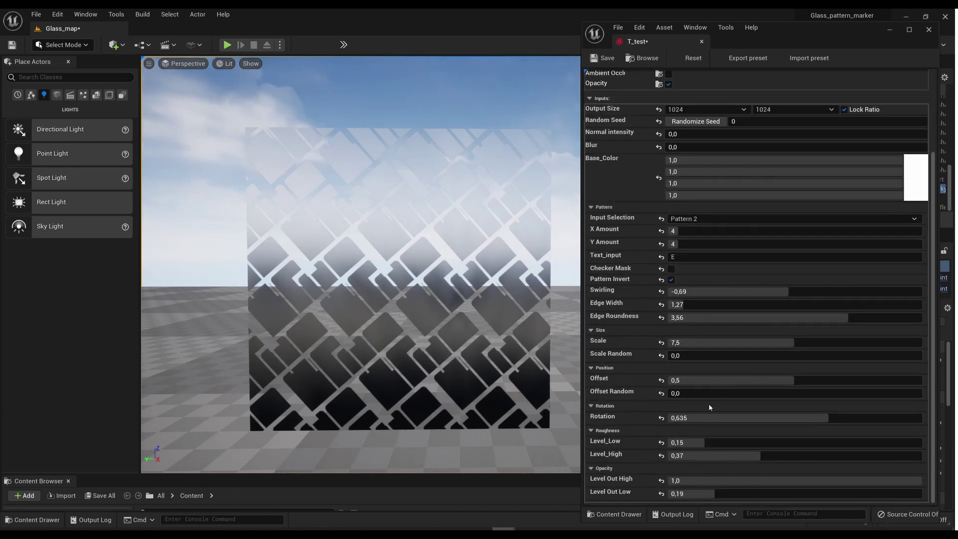
drag(680, 456, 799, 443)
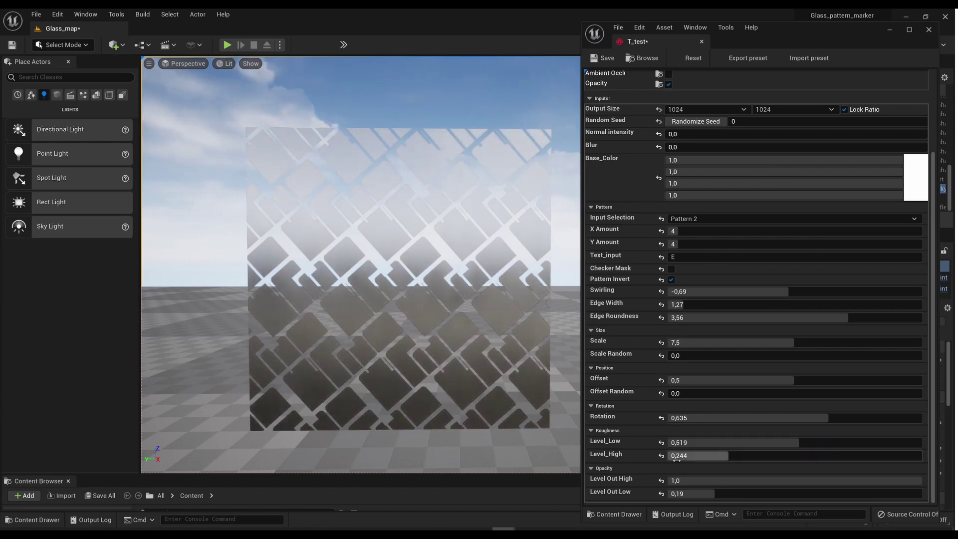
mouse_move(921, 480)
mouse_down()
mouse_move(890, 480)
mouse_move(923, 480)
mouse_up()
drag(715, 494, 846, 494)
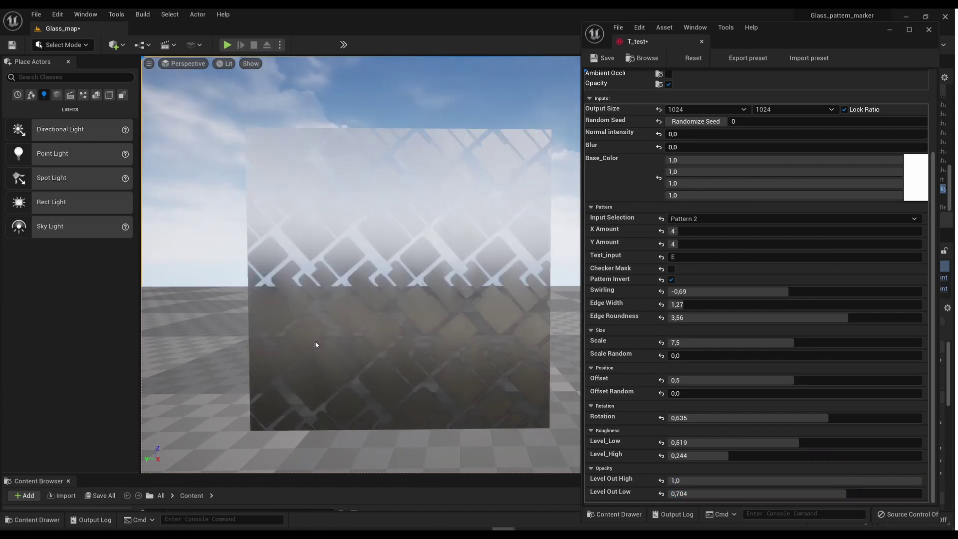
right_drag(317, 343, 349, 345)
Raise roughness Level_Low to 0,383.
scroll(361, 265, up, 5)
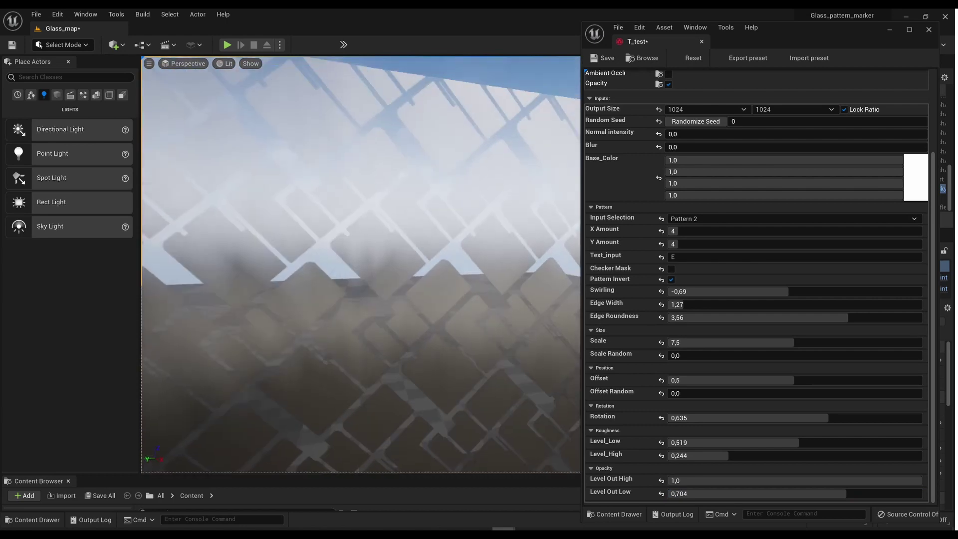
mouse_move(799, 442)
mouse_down()
mouse_move(714, 443)
mouse_move(782, 456)
mouse_up()
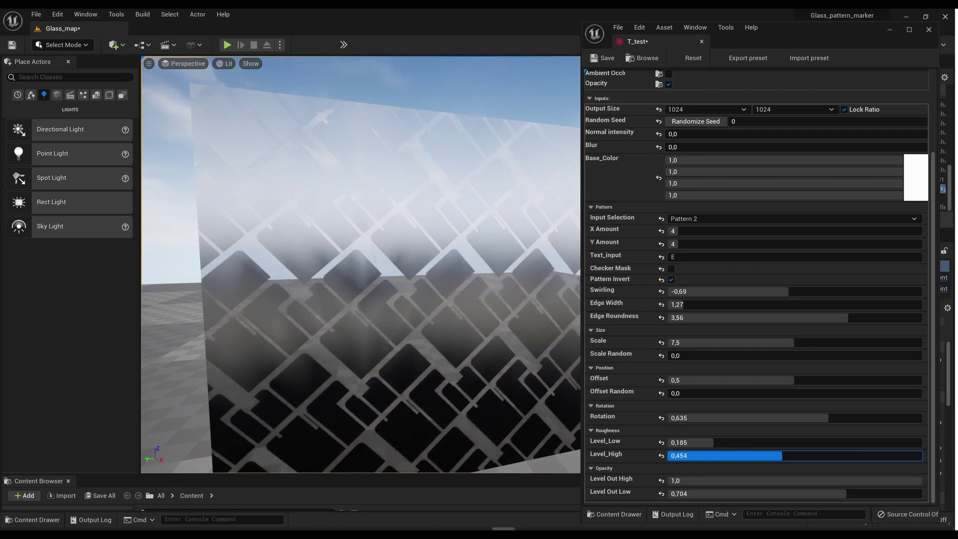
drag(714, 443, 764, 442)
scroll(381, 381, down, 3)
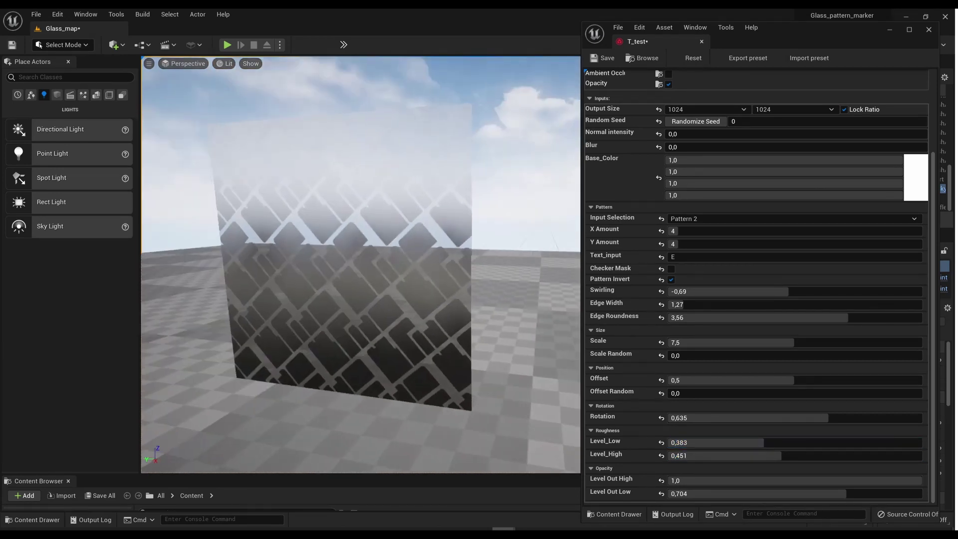
scroll(381, 381, up, 4)
scroll(361, 264, down, 3)
scroll(683, 301, up, 2)
Set Text_input to R and Input Selection to Pattern 1.
click(683, 301)
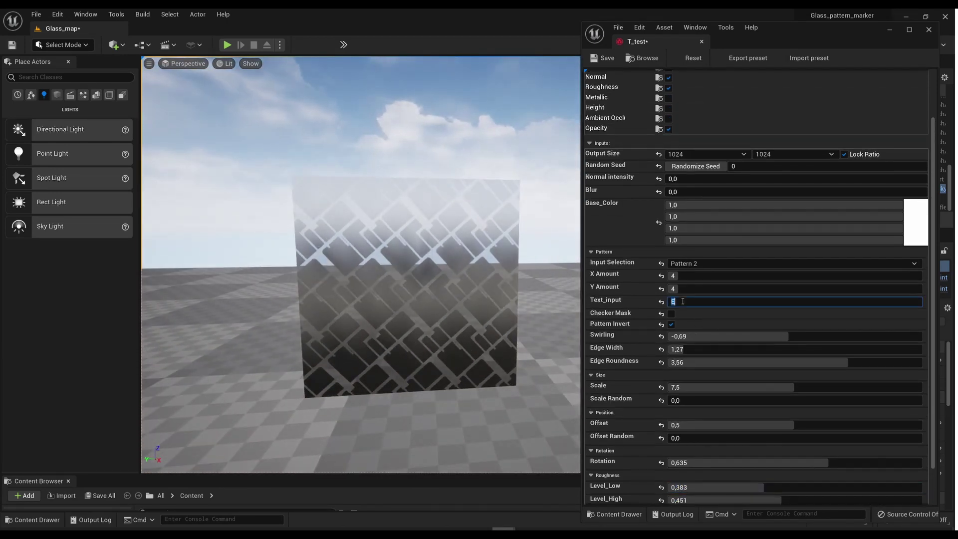
text(37)
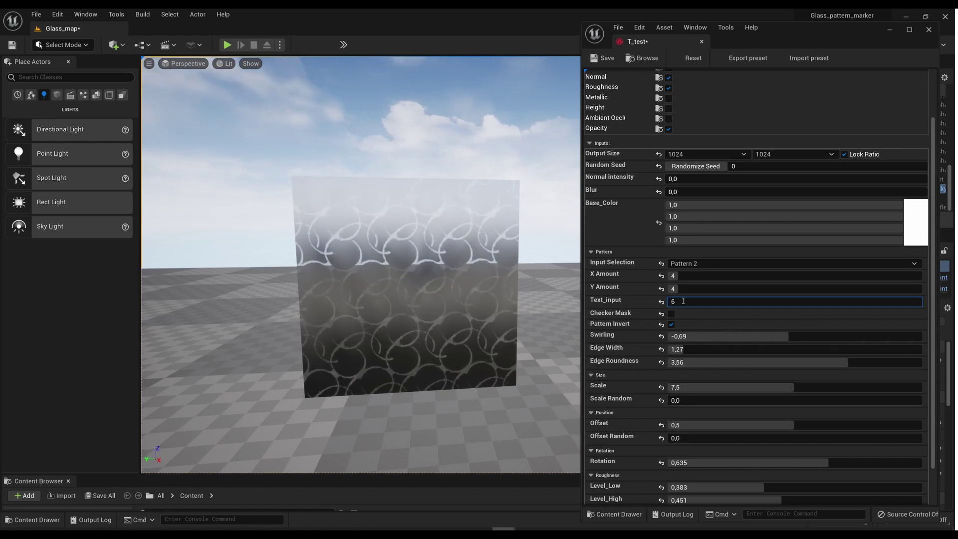
text(R)
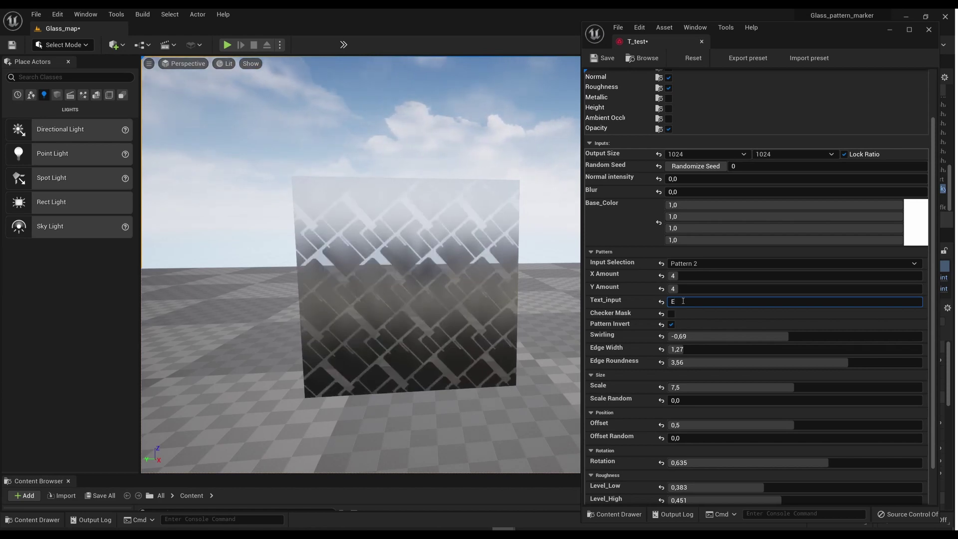
click(686, 268)
click(681, 277)
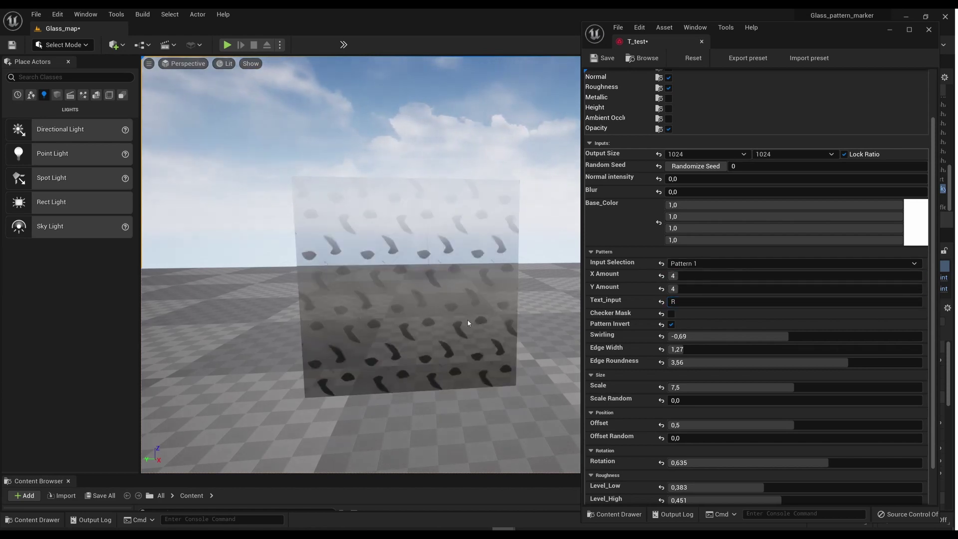
Reset Rotation, roughness Level_Low/High and opacity Level Out Low to defaults.
scroll(468, 323, up, 3)
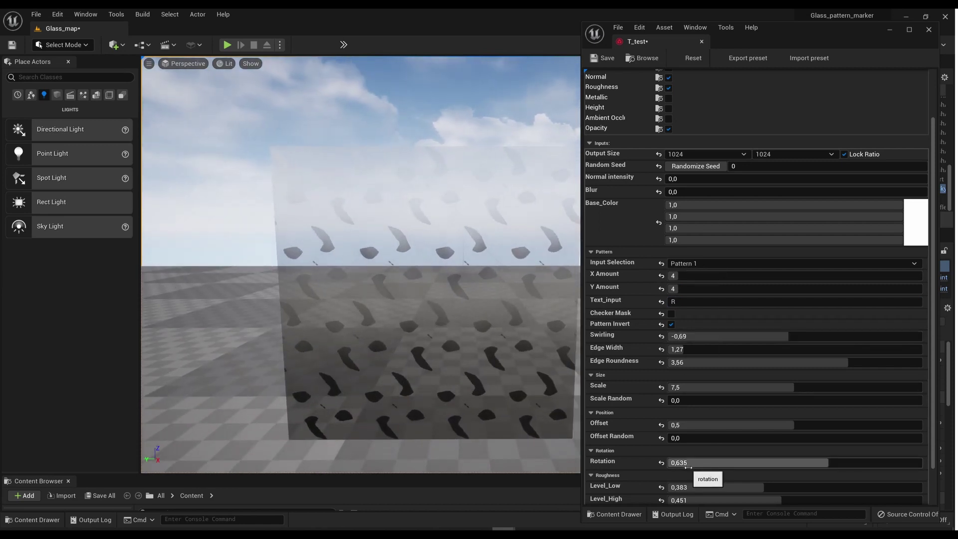
click(662, 462)
click(662, 487)
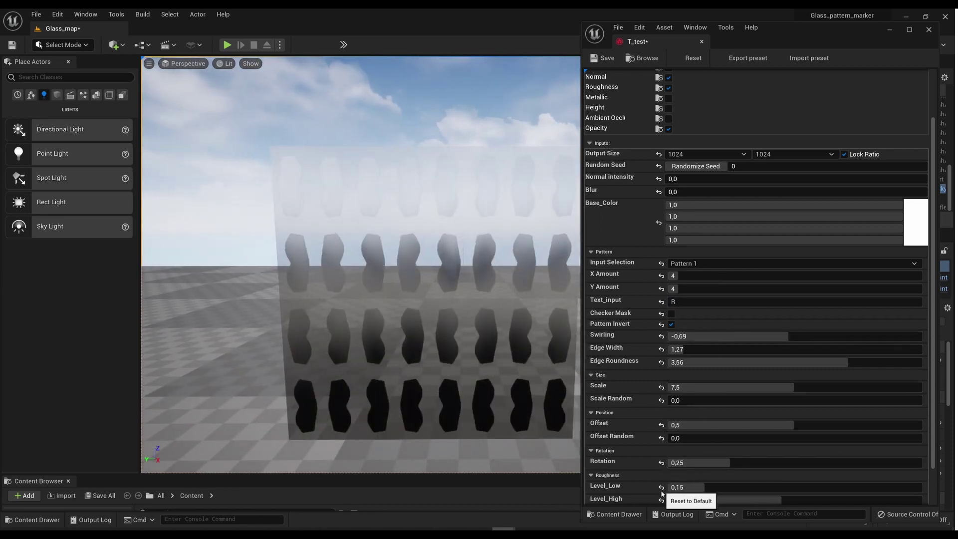
click(662, 501)
scroll(723, 450, down, 1)
click(661, 494)
right_click(481, 122)
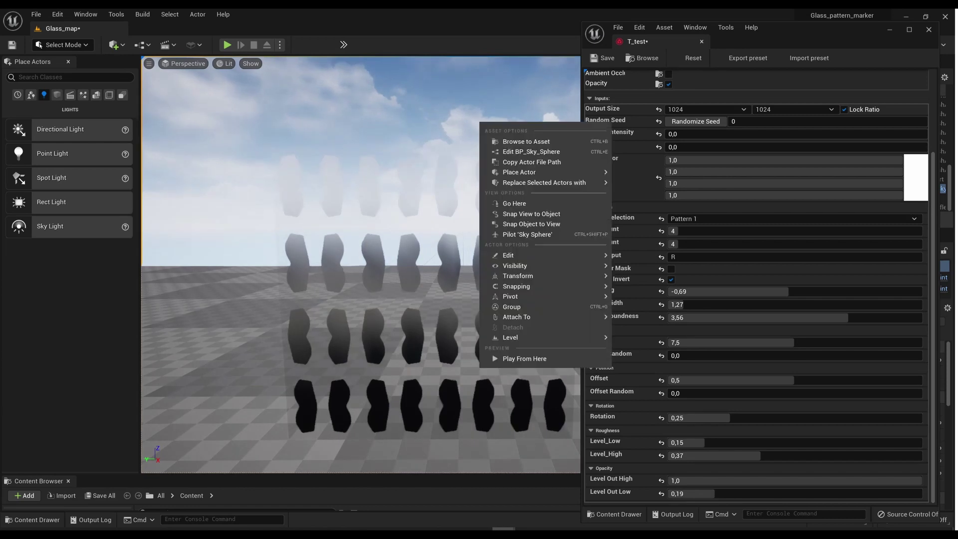
right_drag(481, 122, 449, 150)
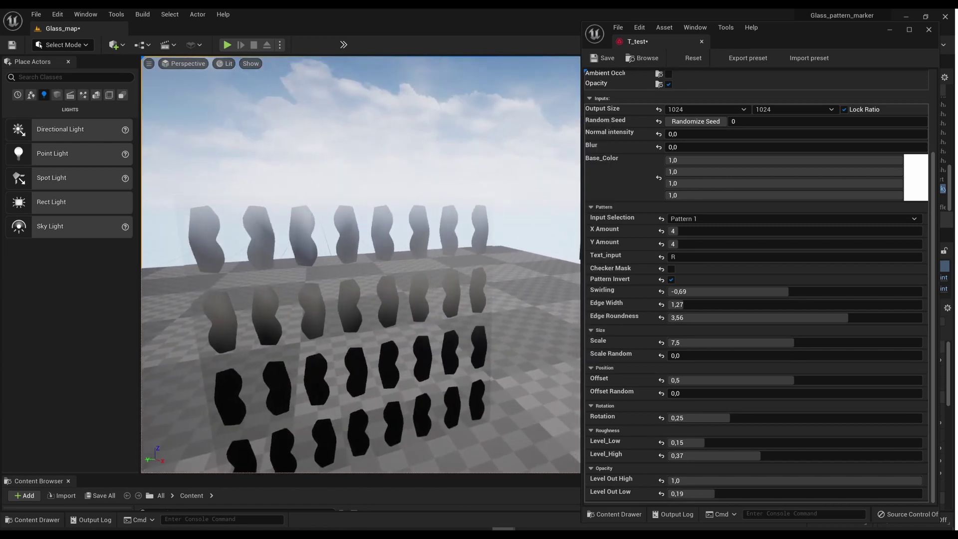
scroll(687, 284, up, 1)
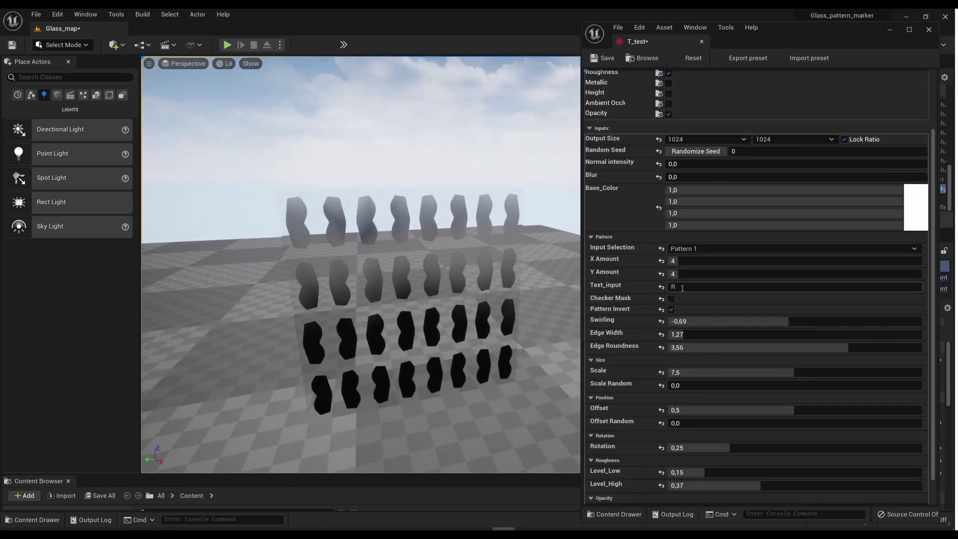
Set Swirling to about -2,51 and Edge Roundness to 0.
drag(740, 320, 684, 322)
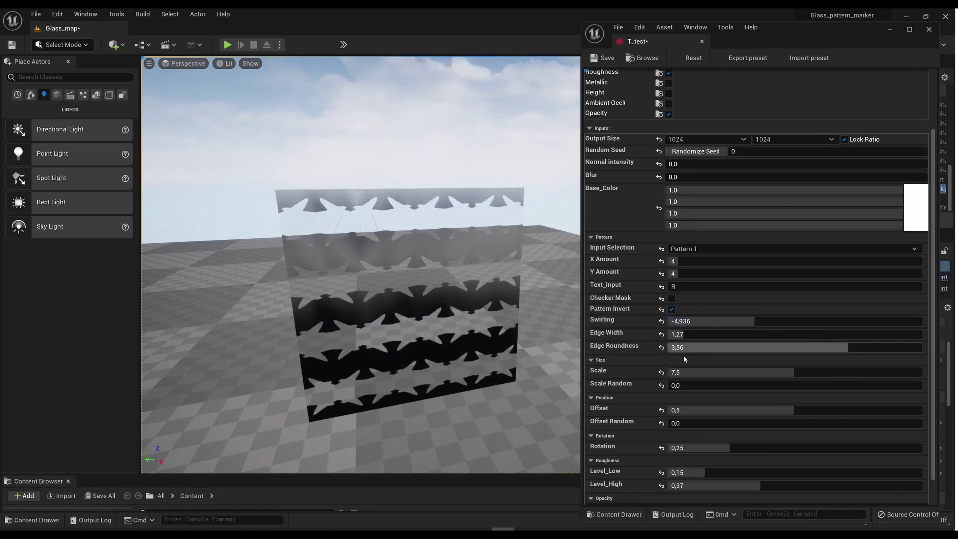
click(852, 348)
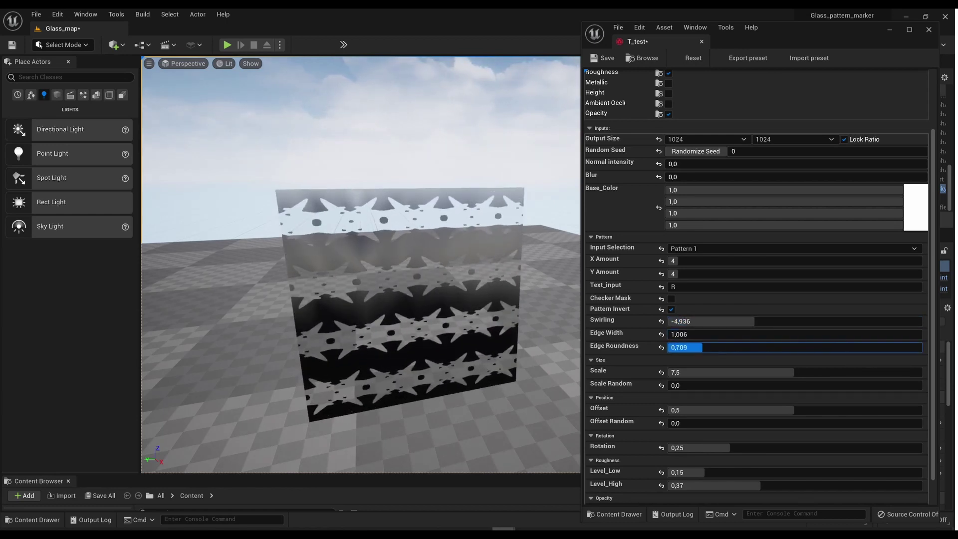
text(0)
key(Return)
mouse_move(768, 321)
mouse_down()
mouse_move(792, 321)
mouse_move(777, 321)
mouse_up()
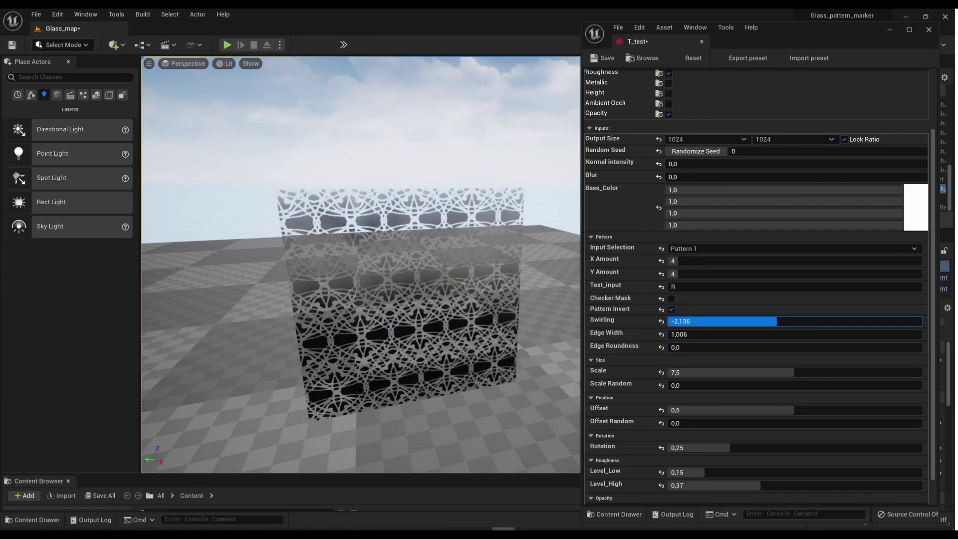
text(-2,51)
Set the texture output size to 2048 and thin the Edge Width to about 1,2.
click(701, 139)
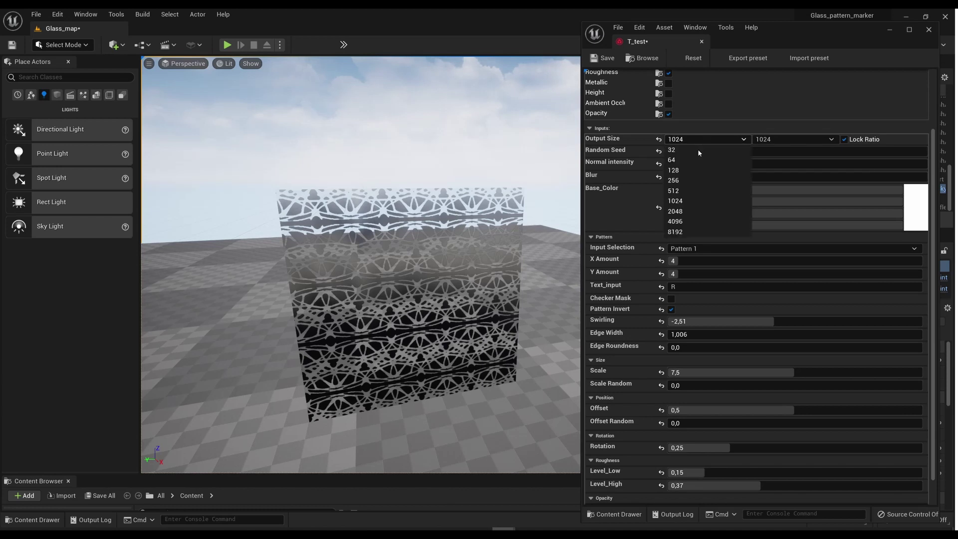
click(688, 211)
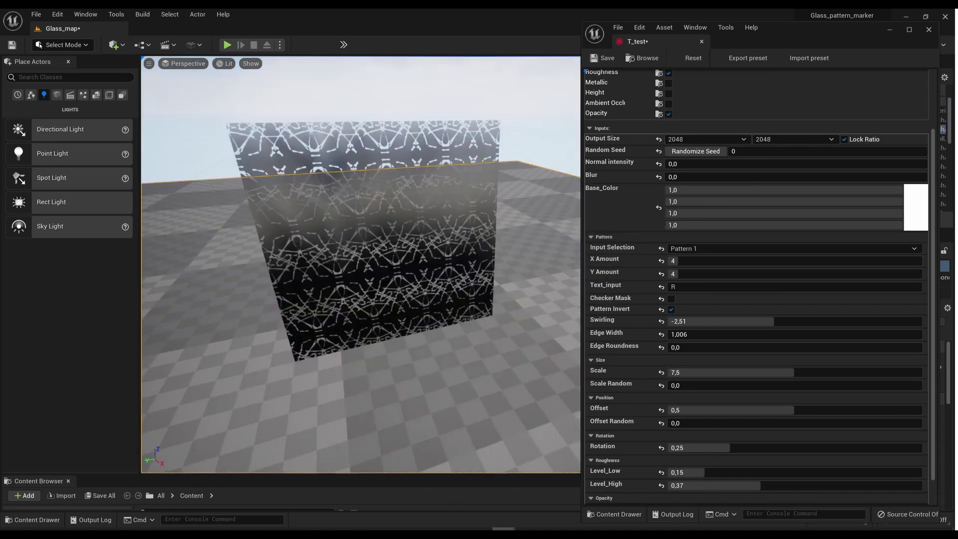
right_drag(359, 265, 359, 265)
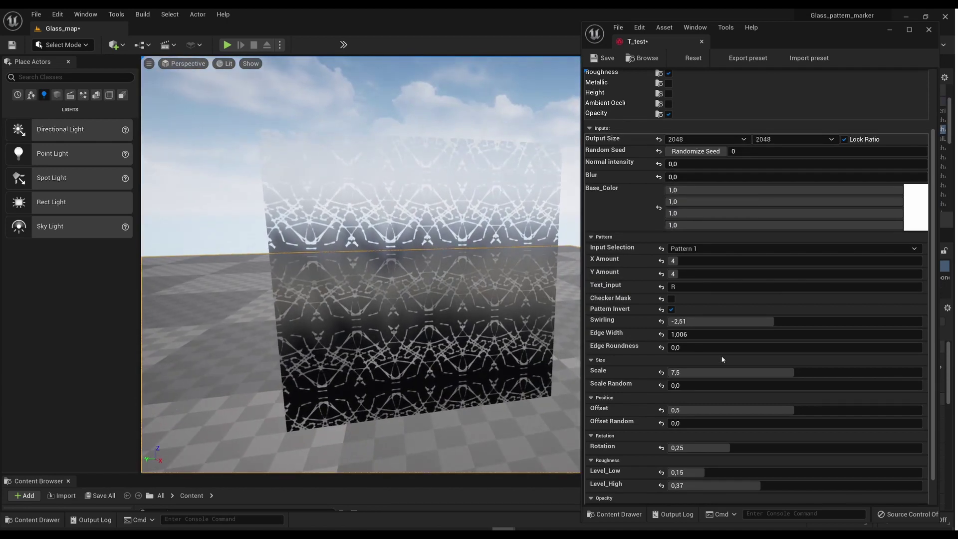
mouse_move(681, 334)
mouse_down()
mouse_move(714, 334)
mouse_move(670, 335)
mouse_up()
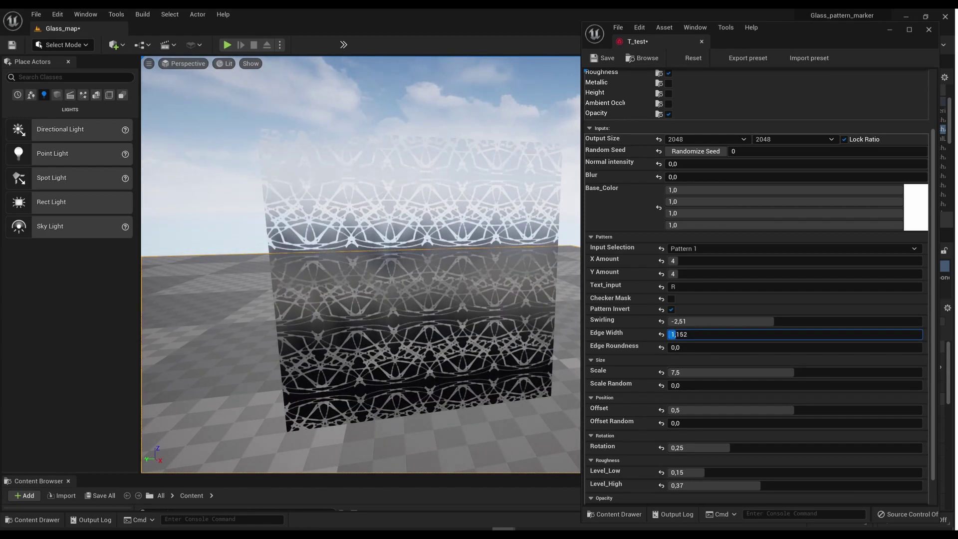
text(1,204)
Commit Edge Width 1,204, then cycle Text_input through 1 to 9, settling on 9.
key(Return)
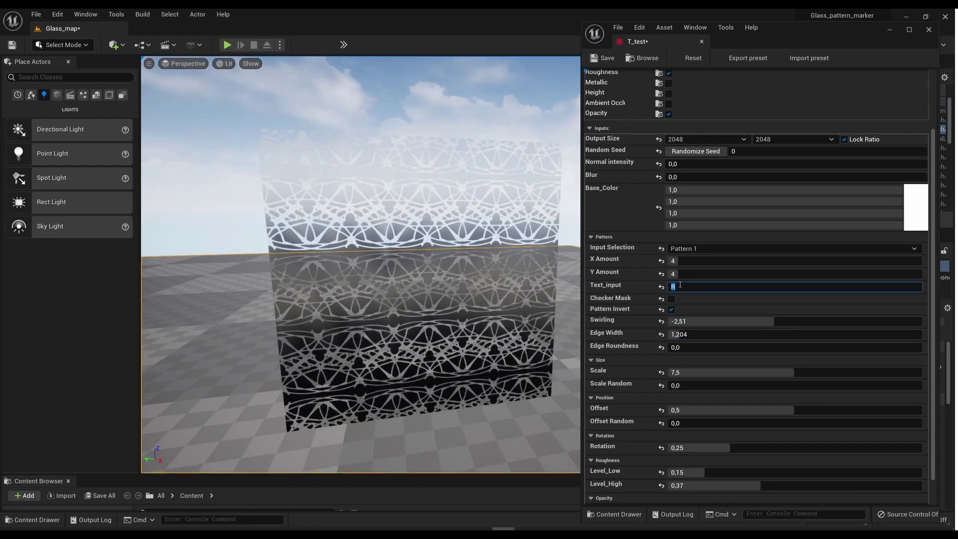
text(1)
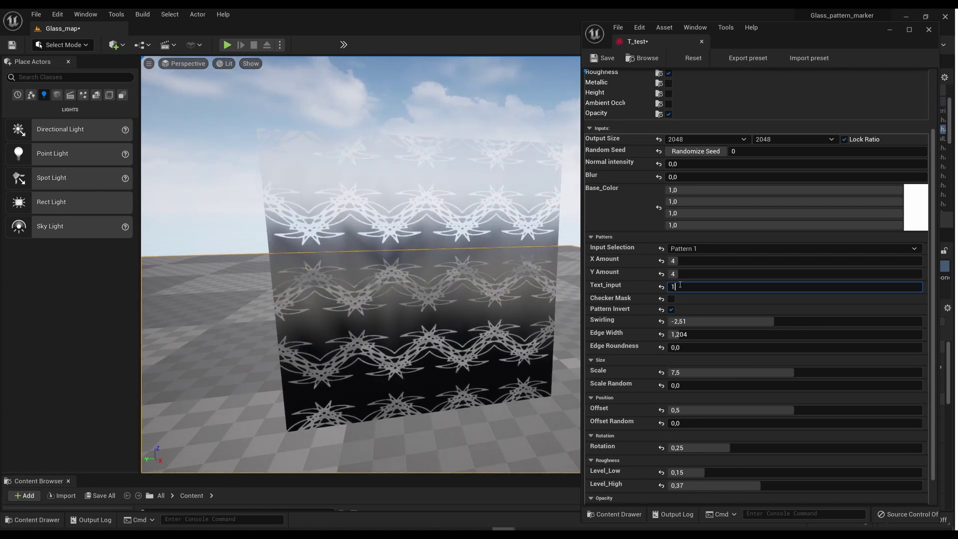
key(BackSpace)
text(2)
key(BackSpace)
text(3)
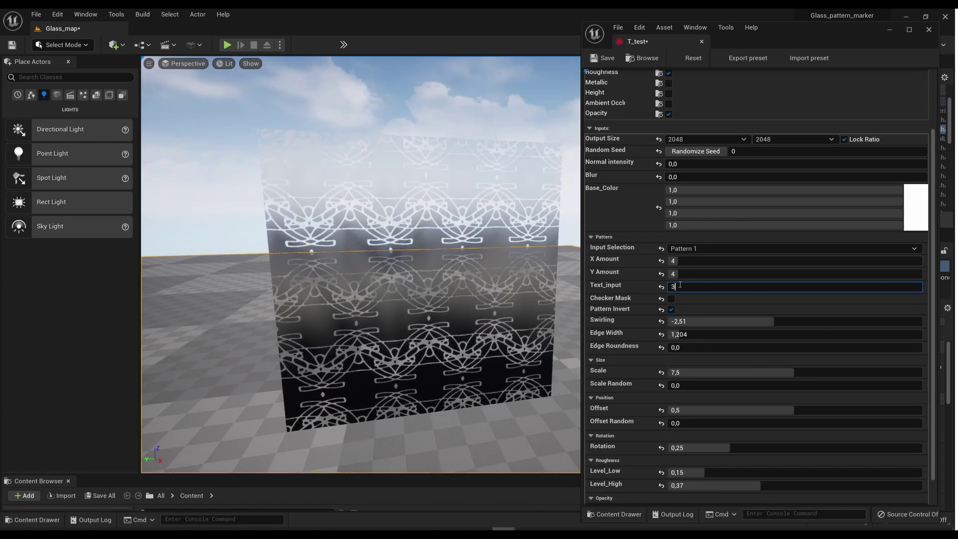
key(BackSpace)
text(4)
key(BackSpace)
text(5)
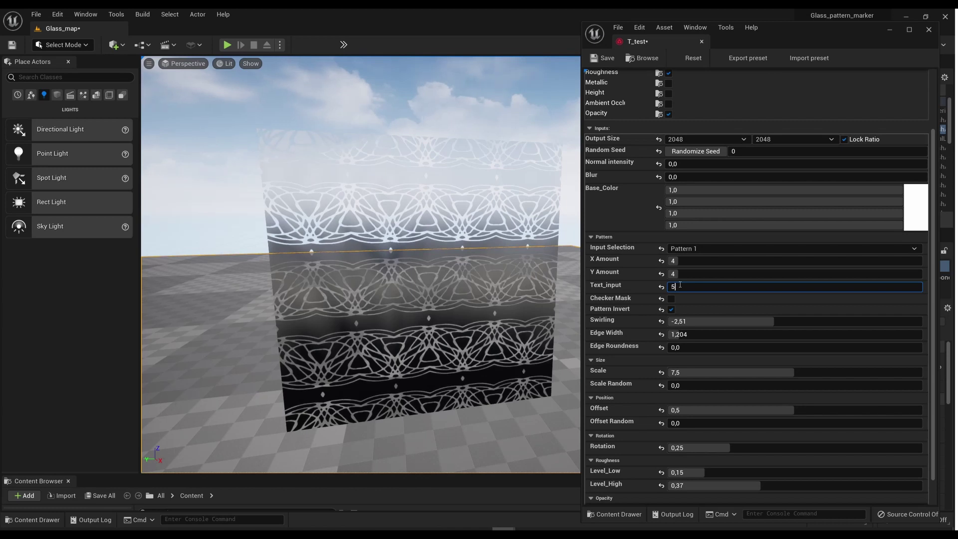
key(BackSpace)
text(6)
key(BackSpace)
text(7)
key(BackSpace)
text(8)
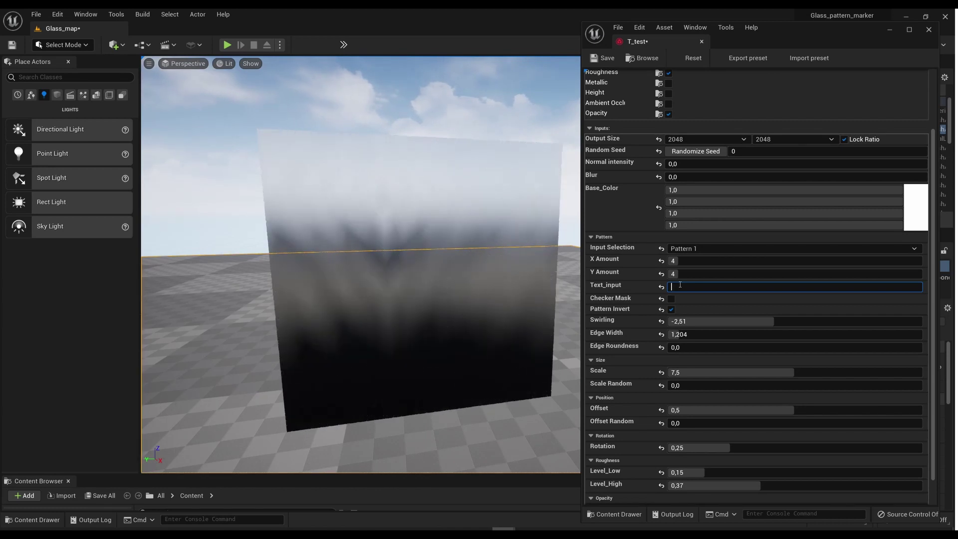
key(BackSpace)
text(9)
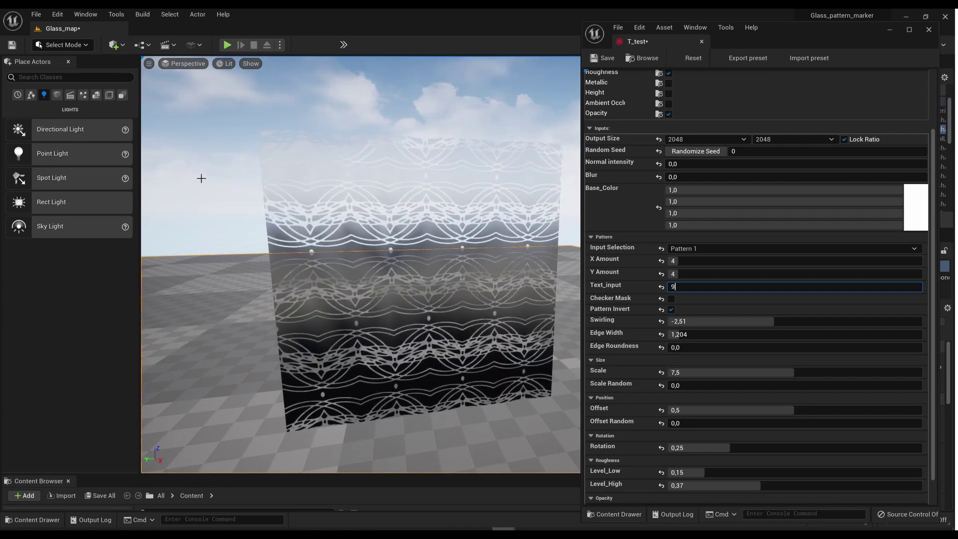
click(201, 165)
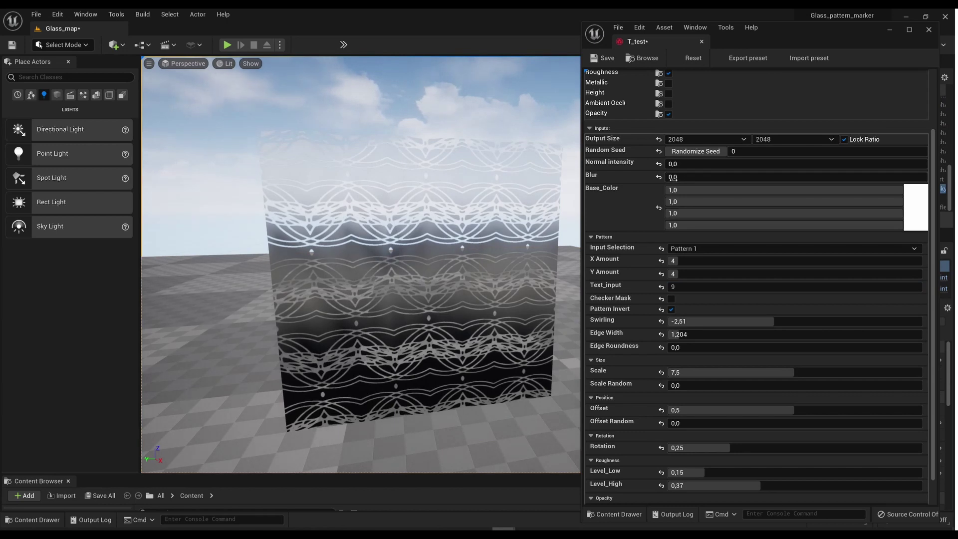
Set normal intensity 1,477, blur 0,306 and Swirling -3,257.
drag(852, 164, 792, 164)
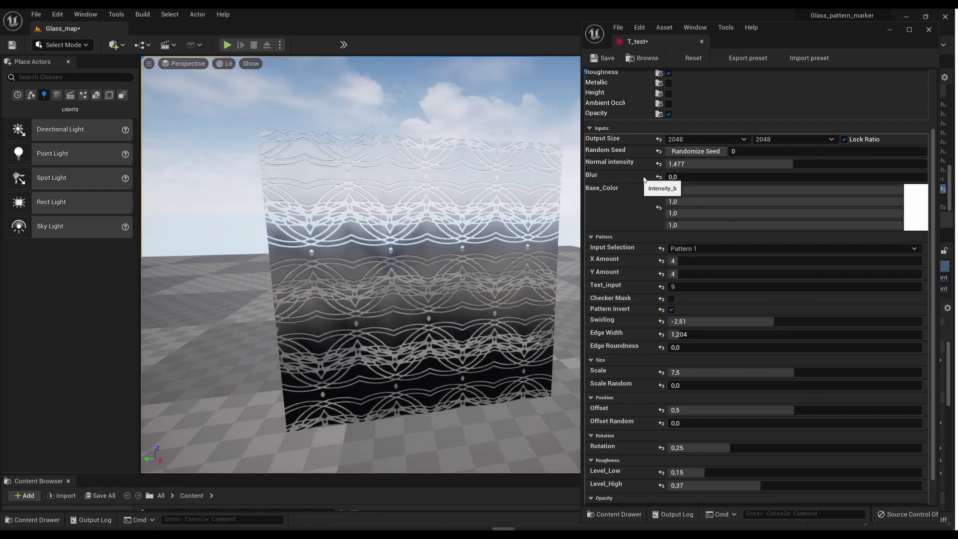
drag(704, 177, 702, 177)
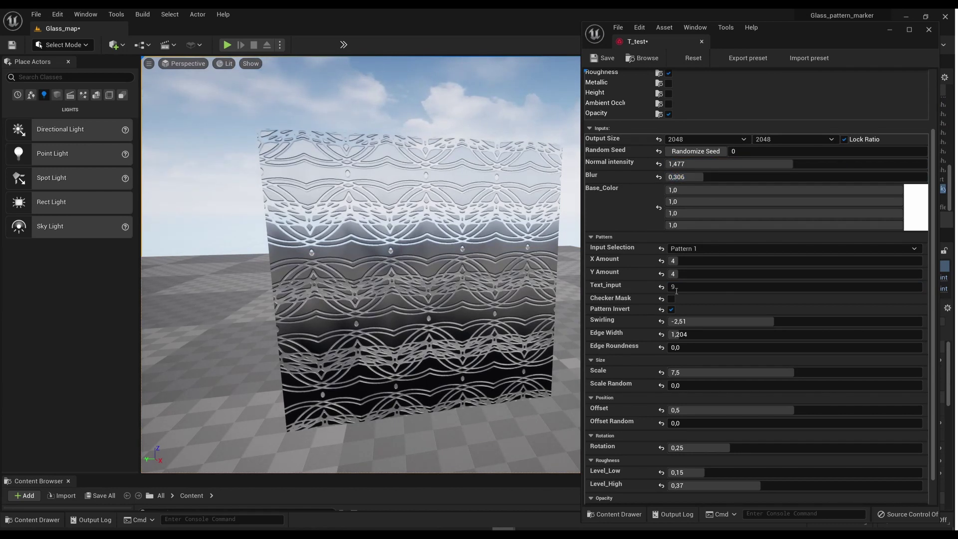
scroll(361, 264, up, 5)
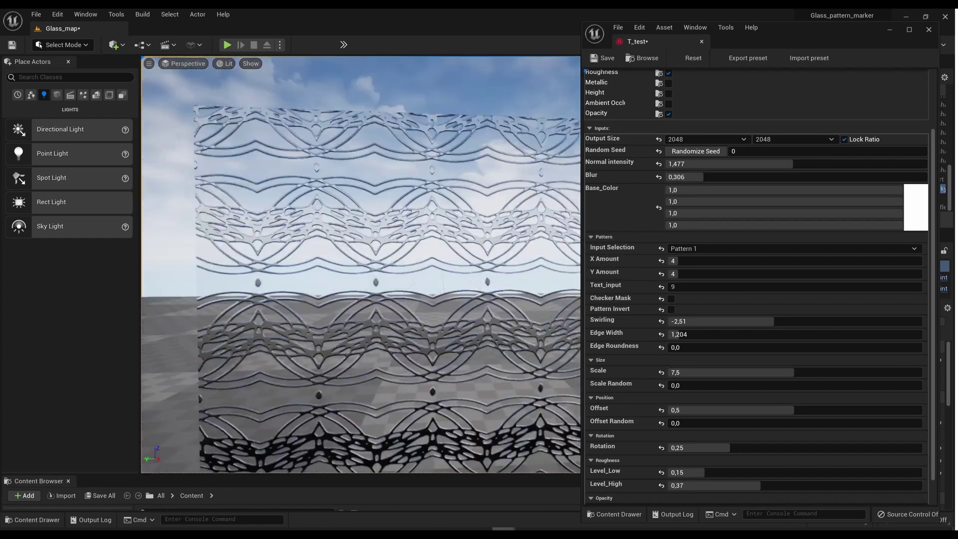
scroll(361, 265, down, 5)
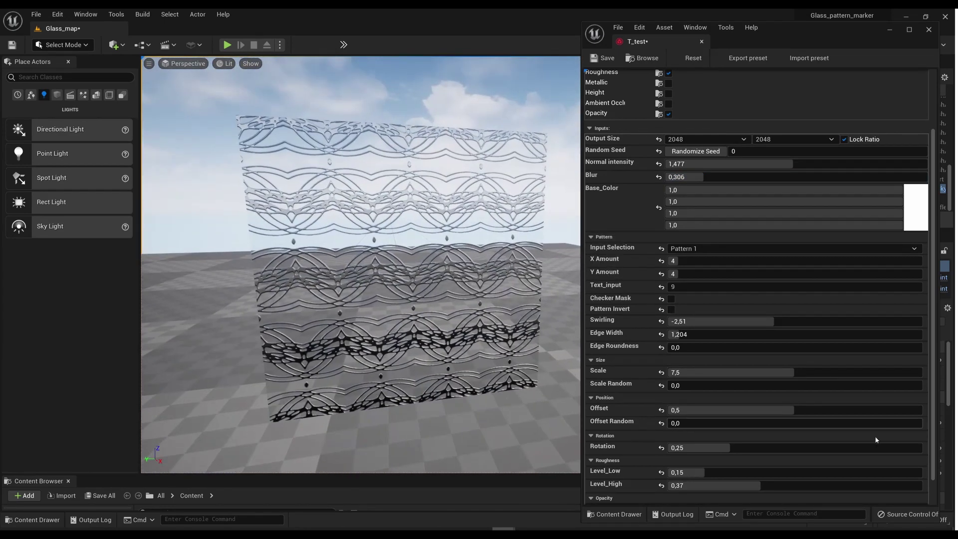
drag(774, 321, 770, 321)
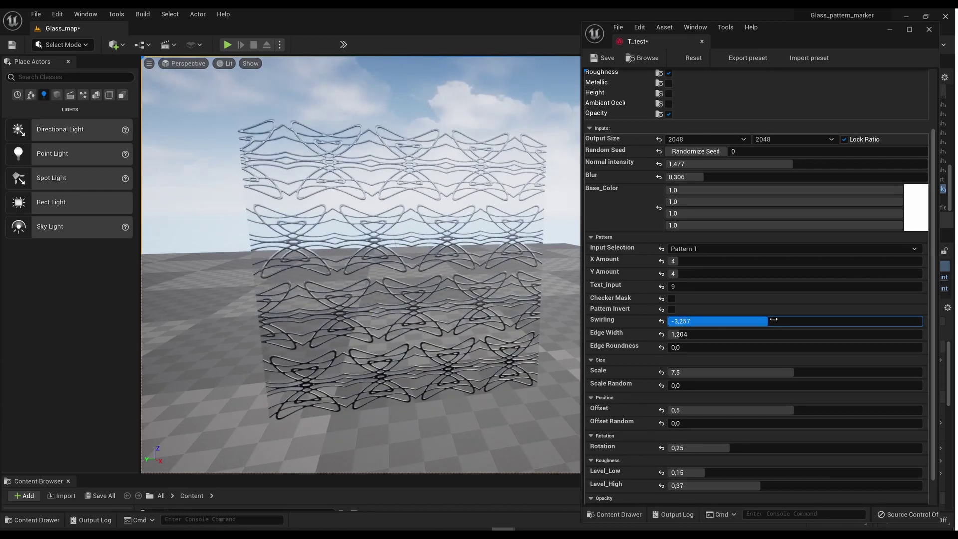
Narrow the opacity levels to Level Out Low 0,58 and Level Out High about 0,68.
scroll(782, 414, down, 2)
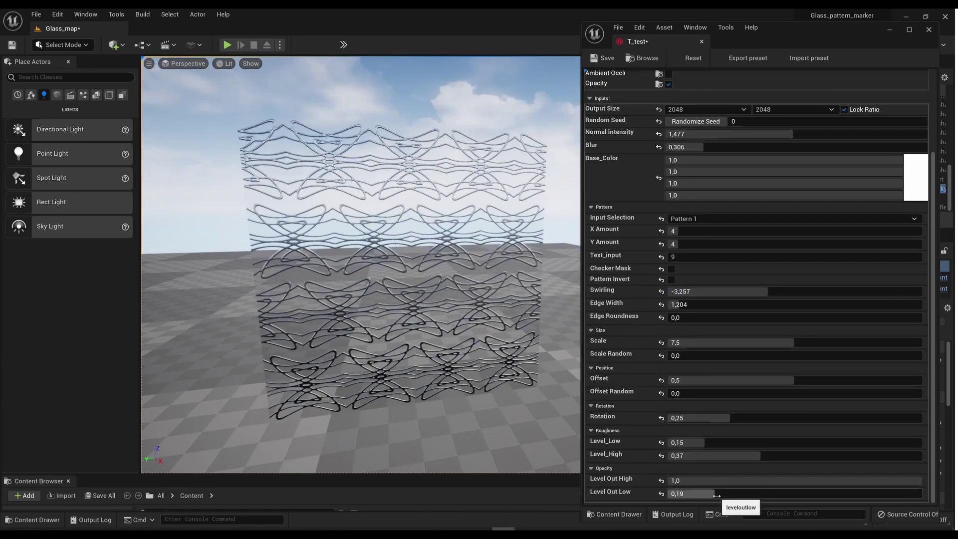
mouse_move(678, 493)
mouse_down()
mouse_move(838, 494)
mouse_move(814, 493)
mouse_up()
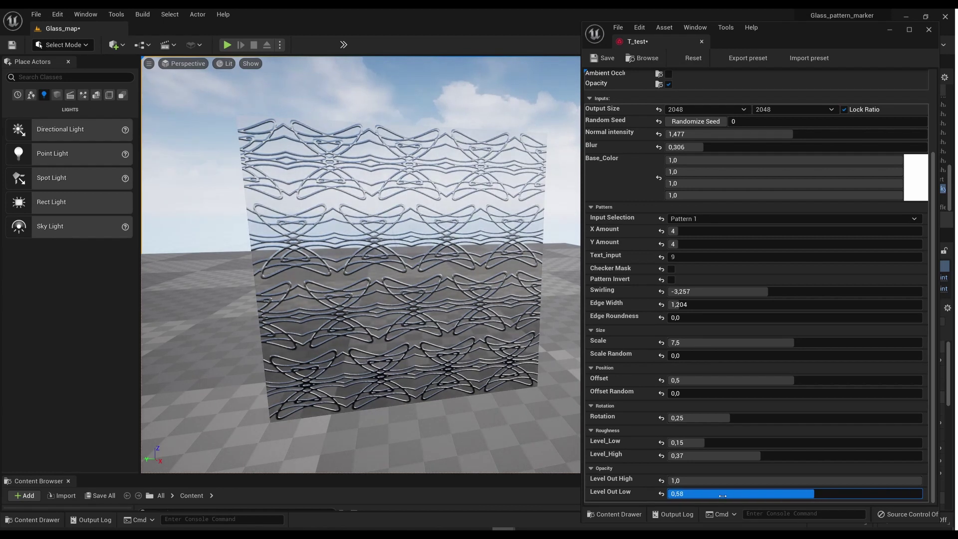
drag(678, 480, 844, 481)
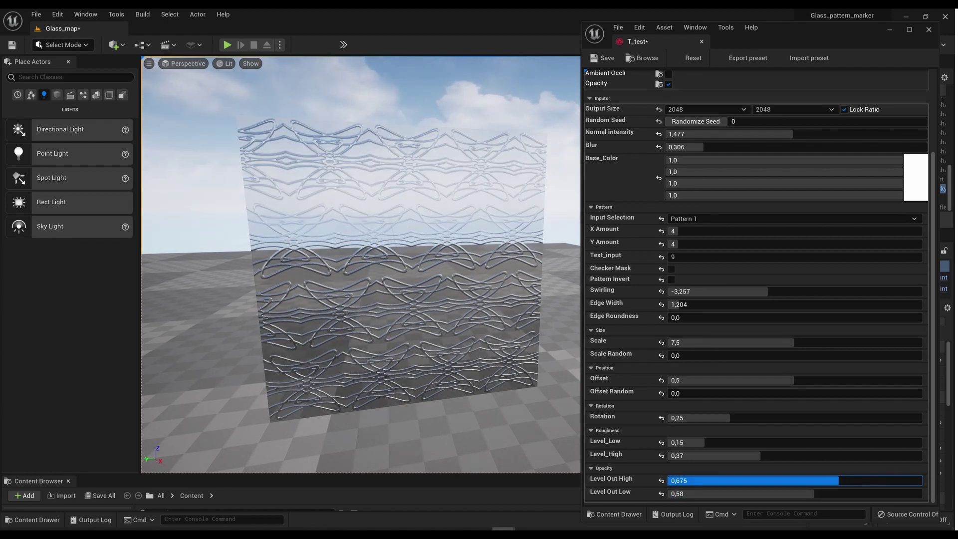
scroll(779, 392, up, 3)
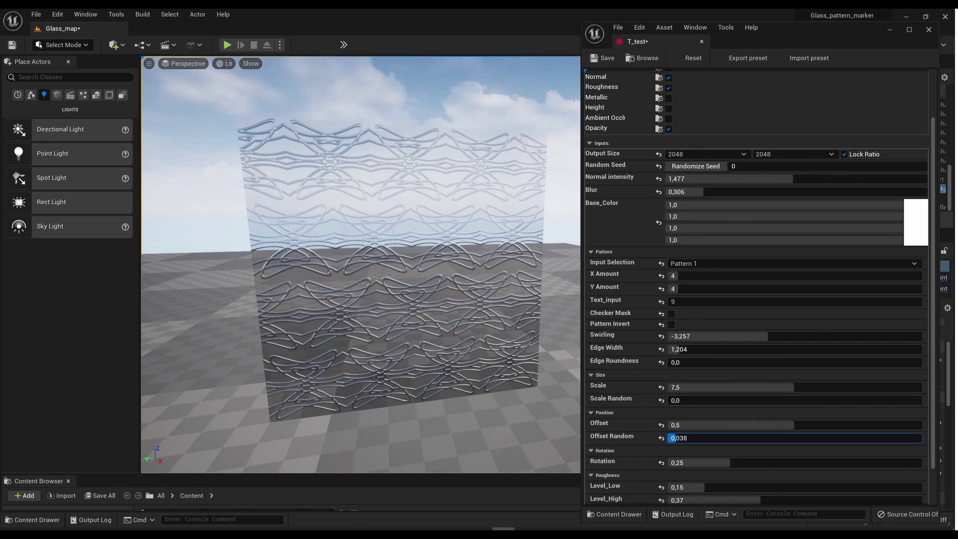
Drop Offset Random to 0, test other rotations, and keep rotation at 0,25.
drag(798, 437, 669, 438)
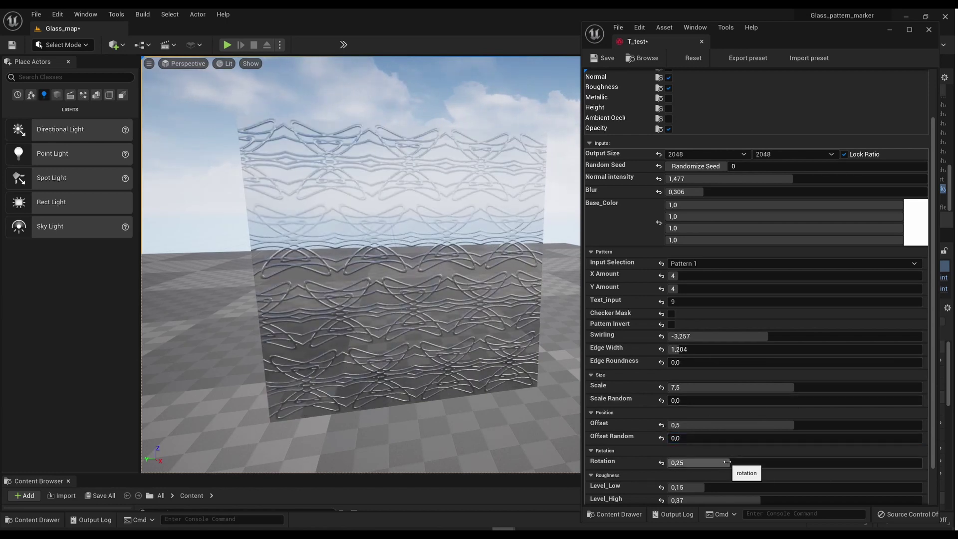
drag(728, 462, 751, 462)
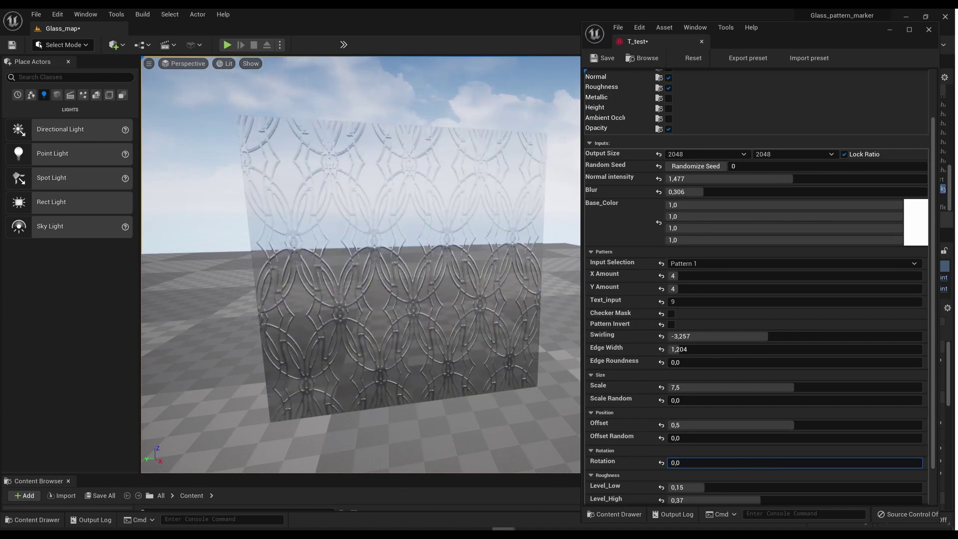
drag(751, 463, 669, 462)
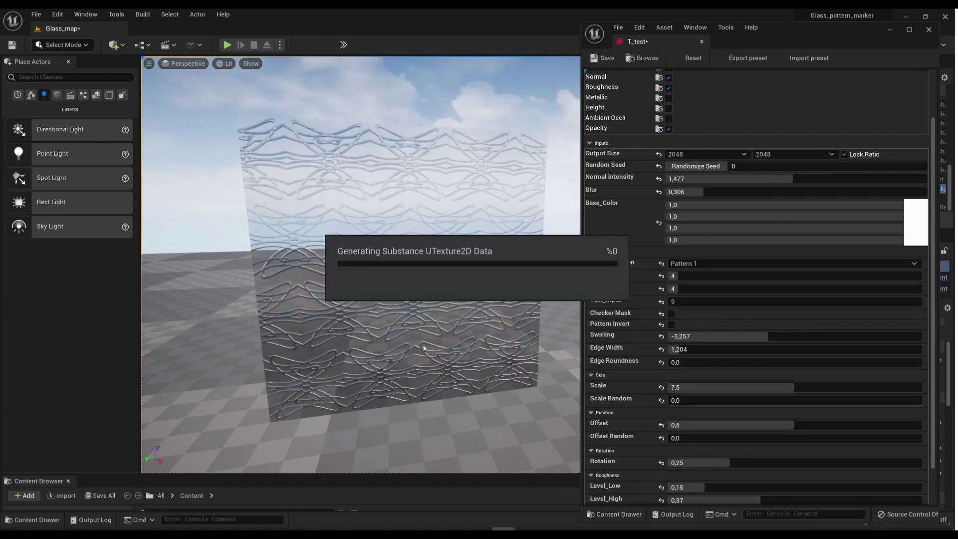
right_click(427, 105)
scroll(427, 105, up, 5)
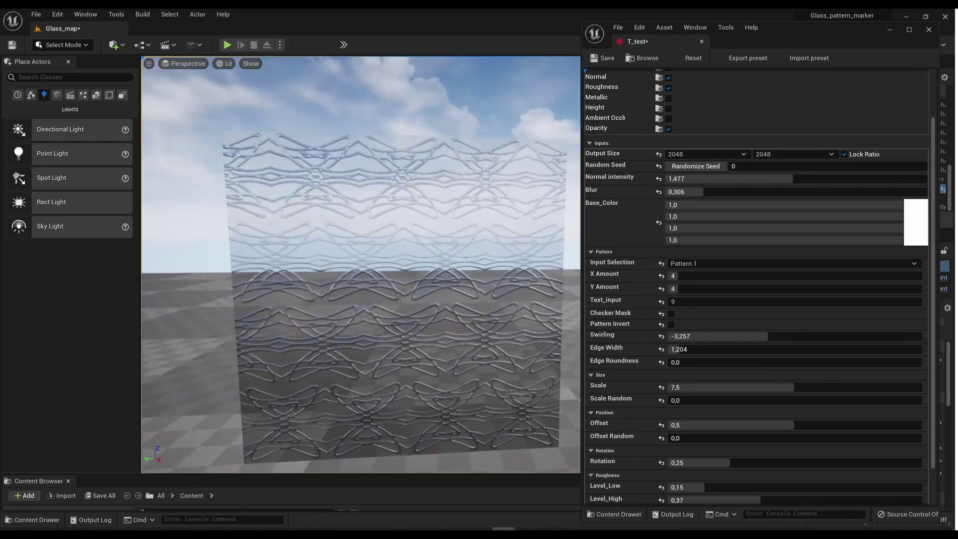
scroll(715, 358, up, 3)
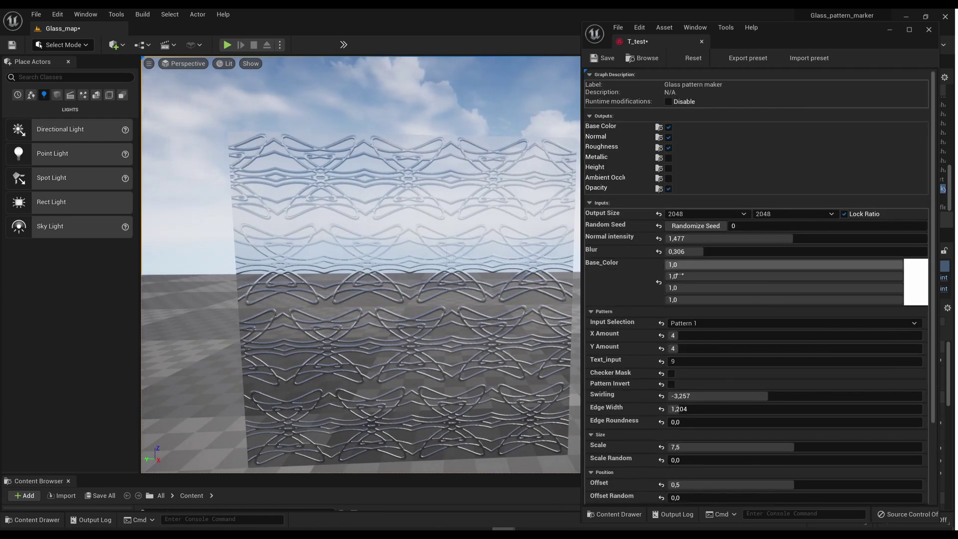
Set X and Y Amount to 10, Text_input to A, and adjust swirling and edge roundness.
scroll(686, 392, down, 1)
text(10)
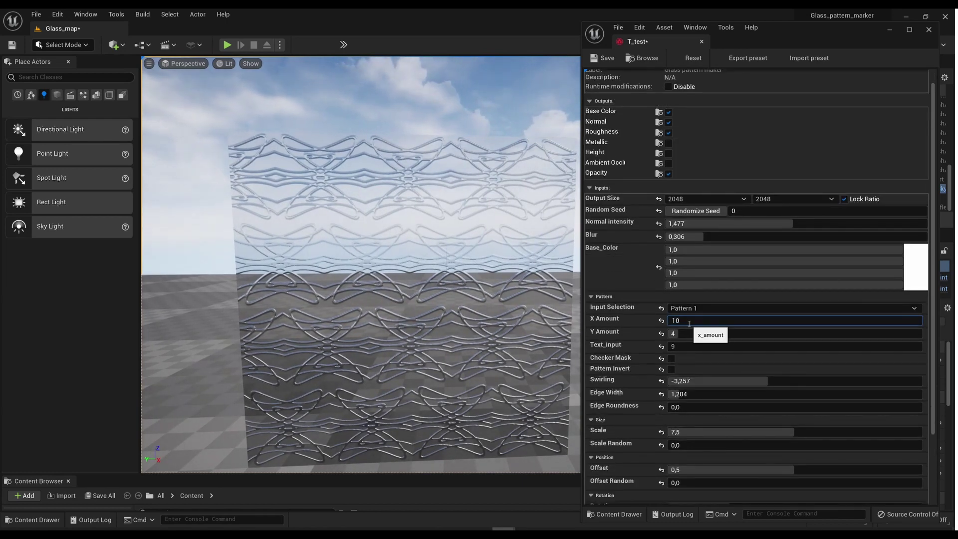
key(Tab)
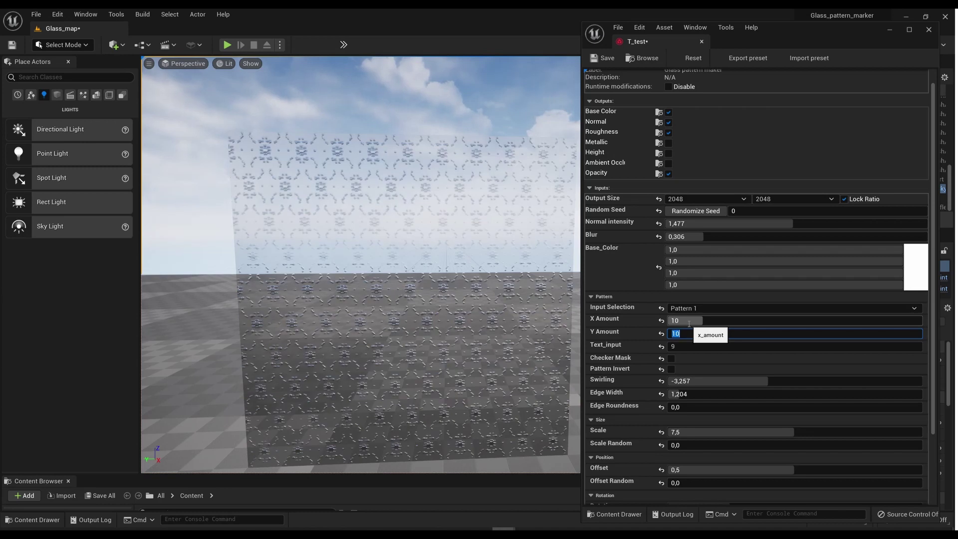
click(683, 345)
text(a)
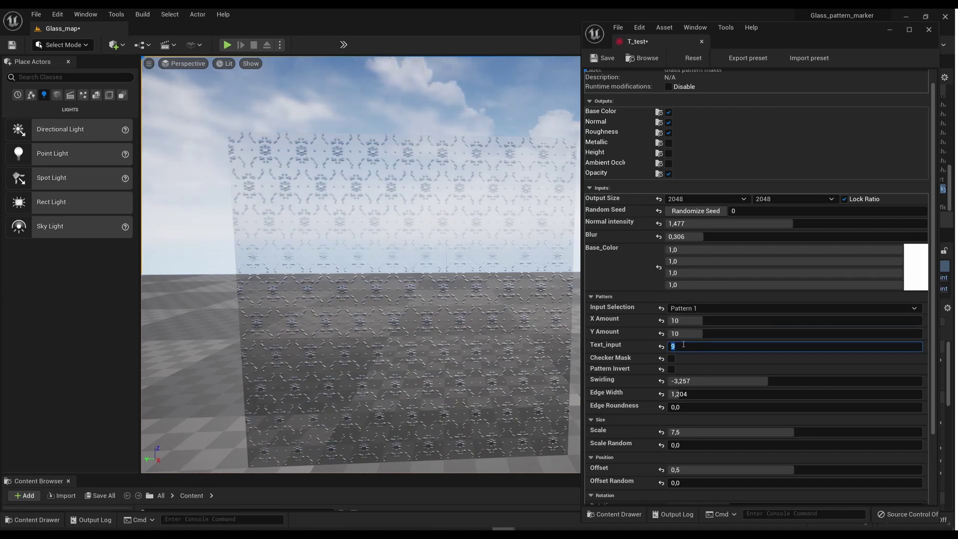
text(A)
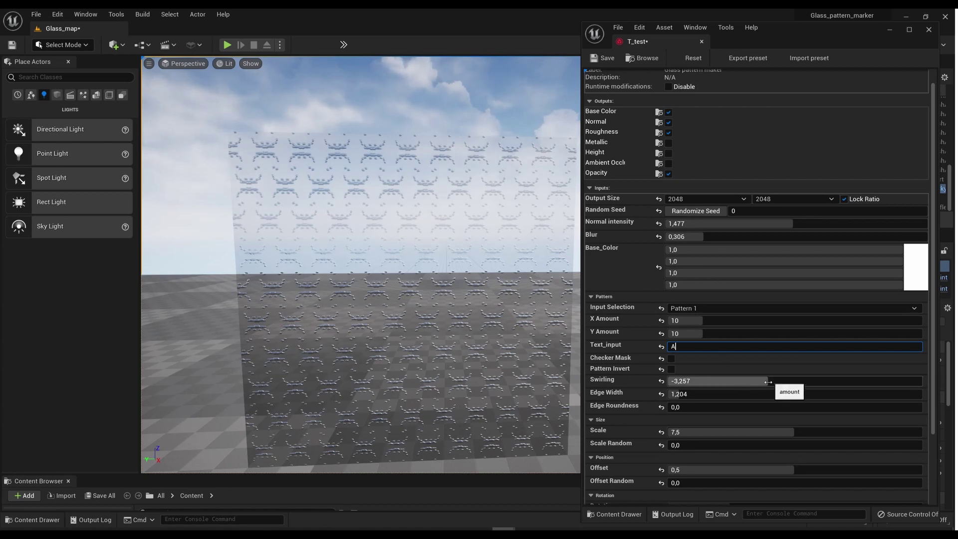
mouse_move(779, 381)
mouse_down()
mouse_move(809, 381)
mouse_move(777, 381)
mouse_up()
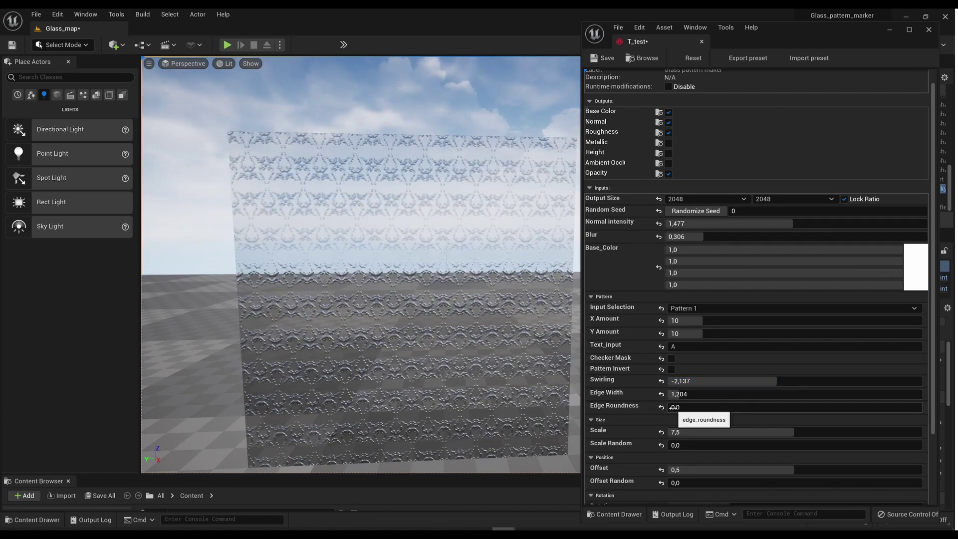
drag(671, 407, 682, 408)
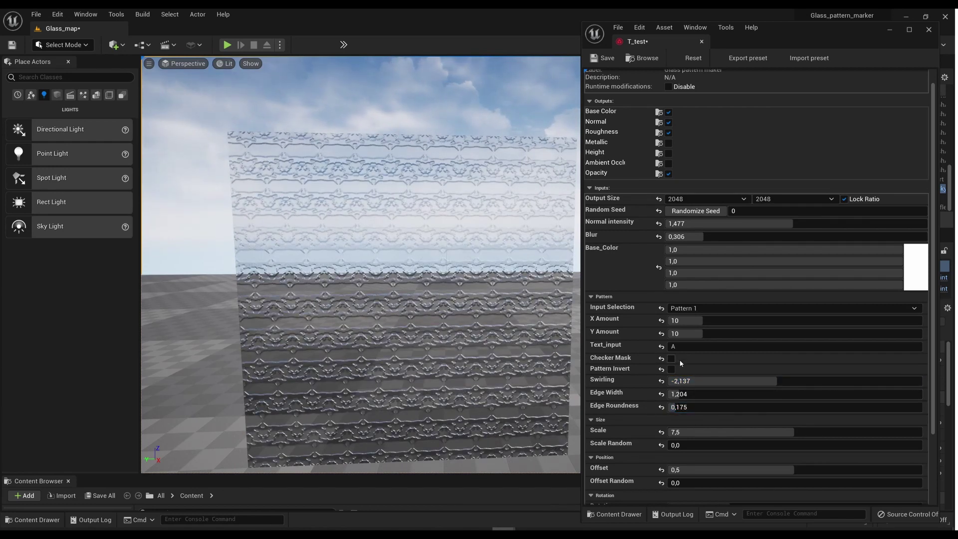
Reset swirling, edge width, edge roundness and X/Y Amount (4) to their defaults.
click(662, 380)
click(661, 394)
click(662, 407)
click(662, 346)
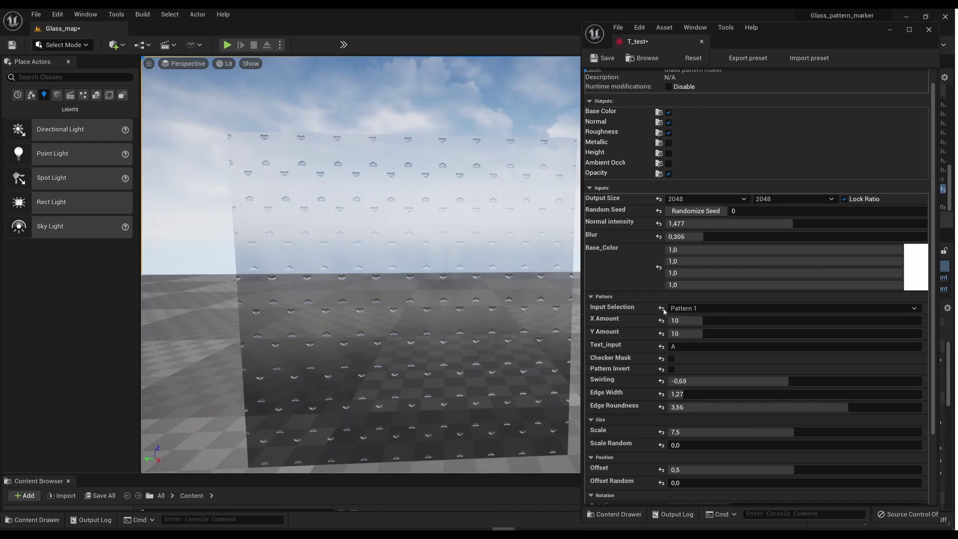
click(662, 320)
click(662, 334)
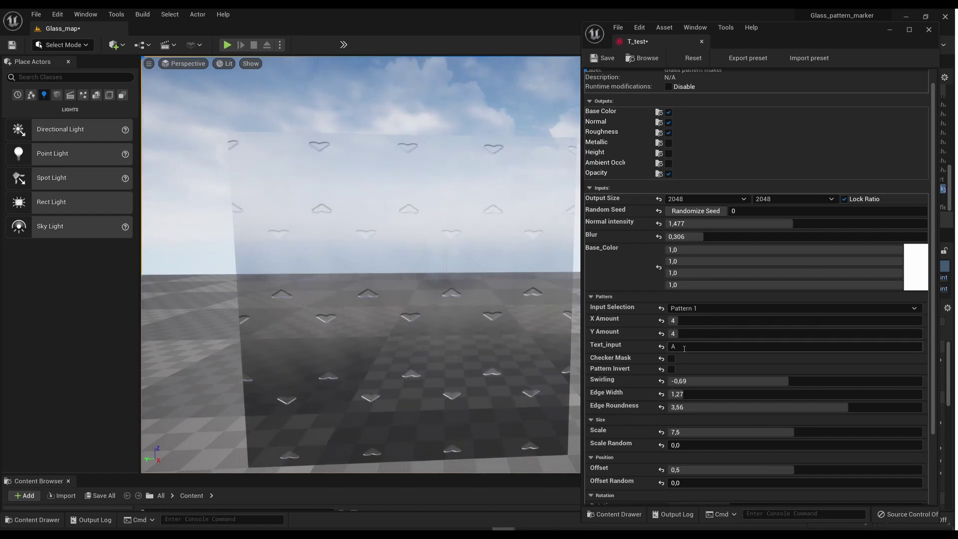
Try s, S, F and J as the pattern's Text_input.
text(s)
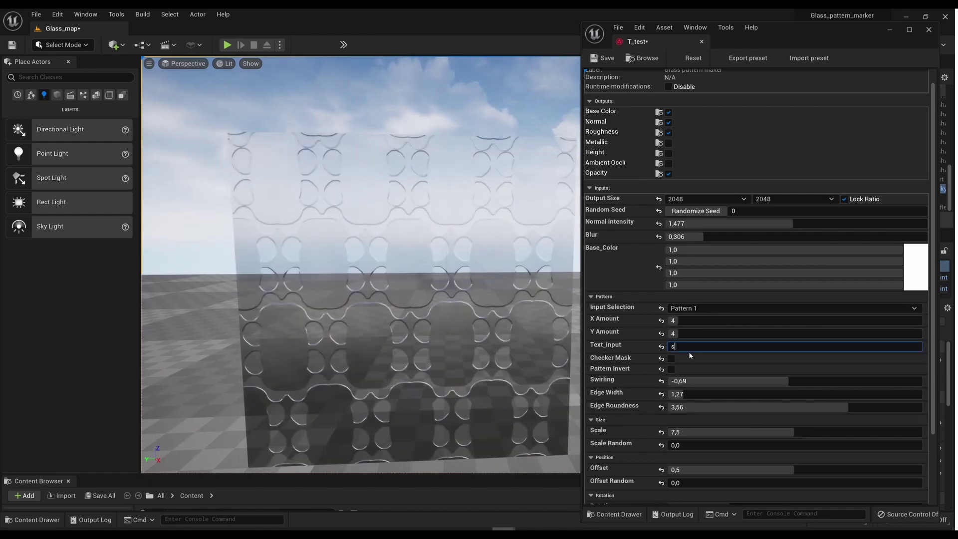
key(BackSpace)
text(S)
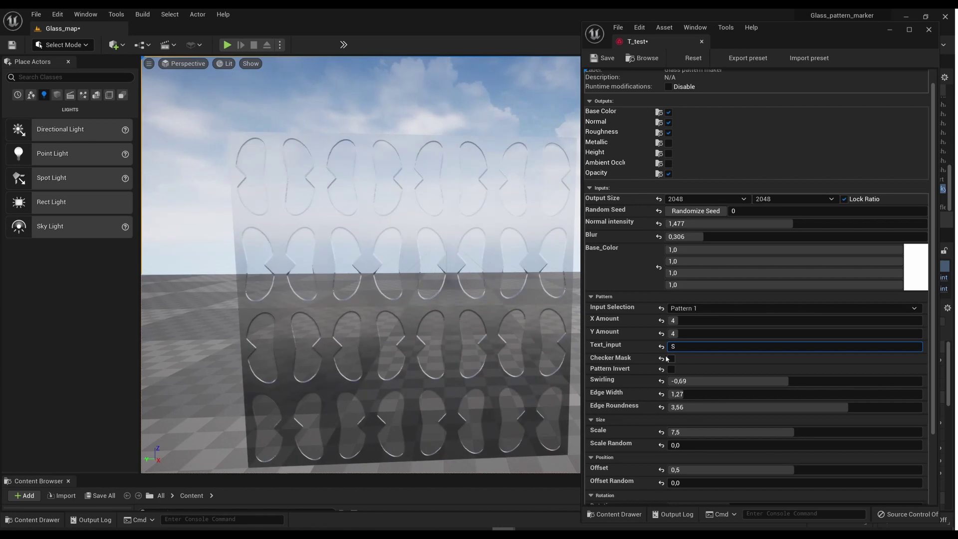
key(BackSpace)
text(D)
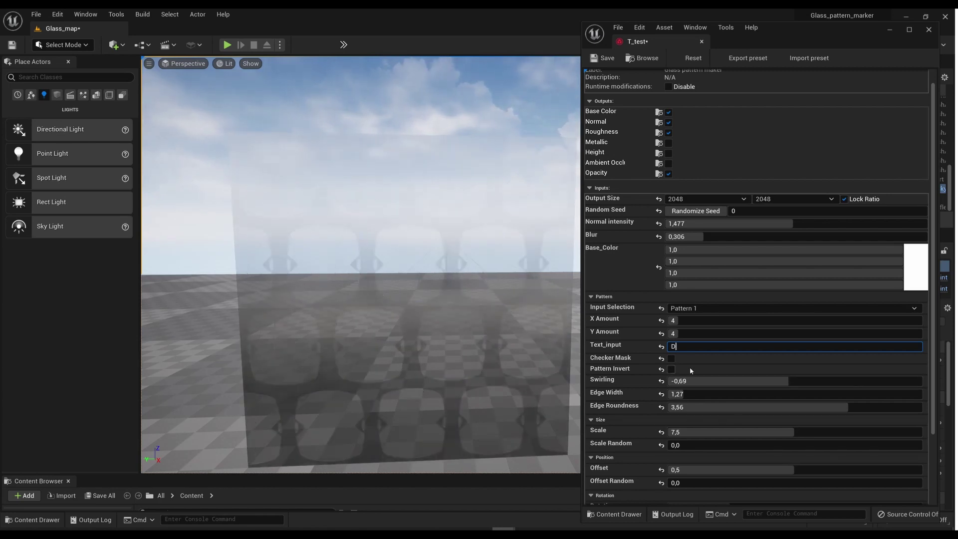
text(F)
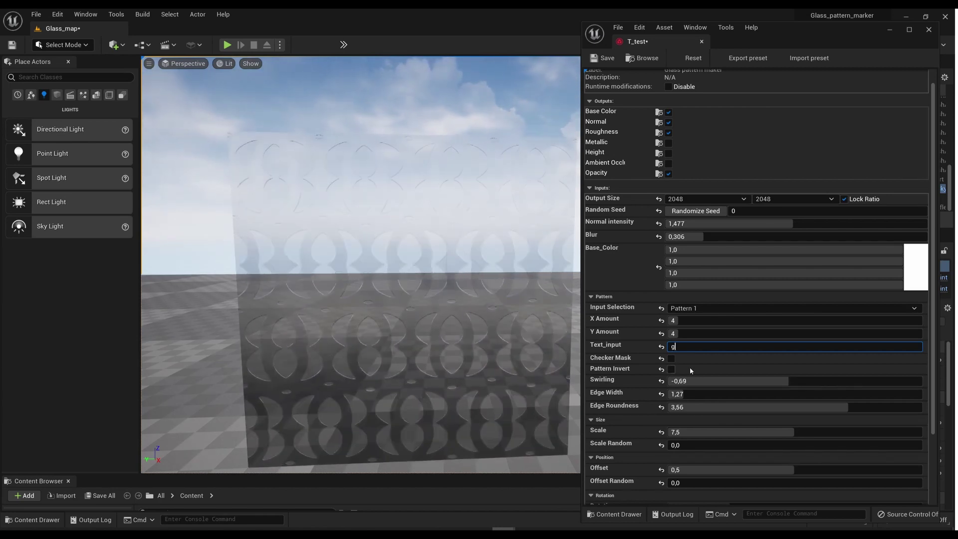
key(BackSpace)
text(J)
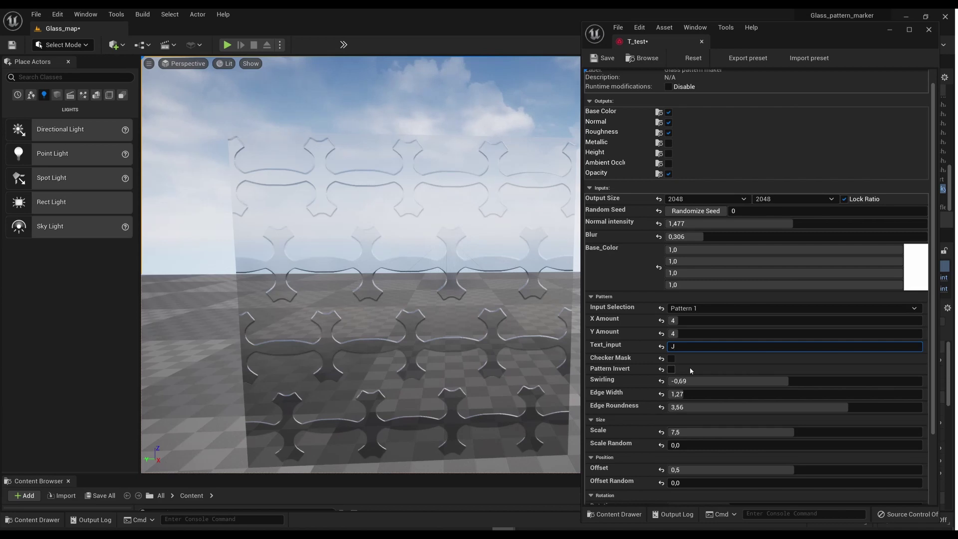
Try S, z and Z as Text_input, then settle on H.
key(BackSpace)
text(S)
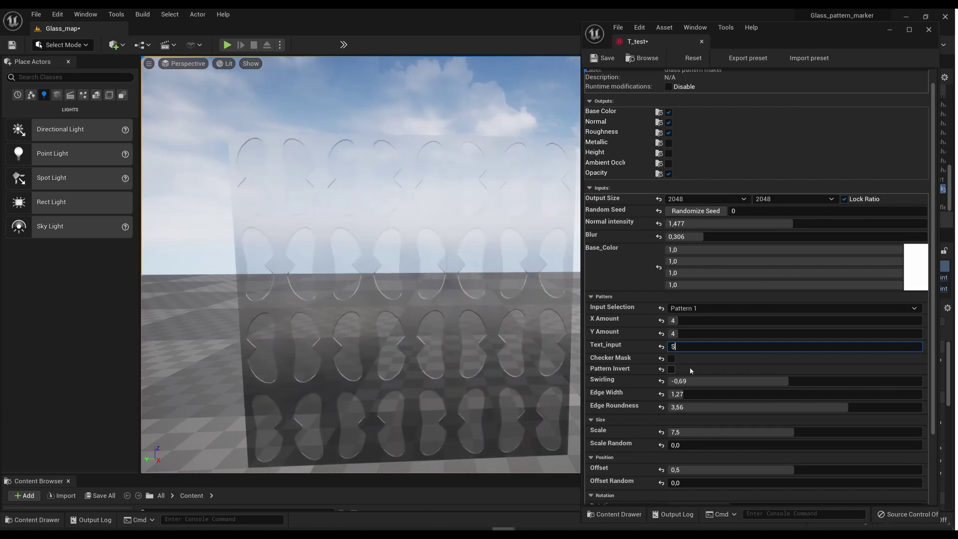
key(BackSpace)
text(z)
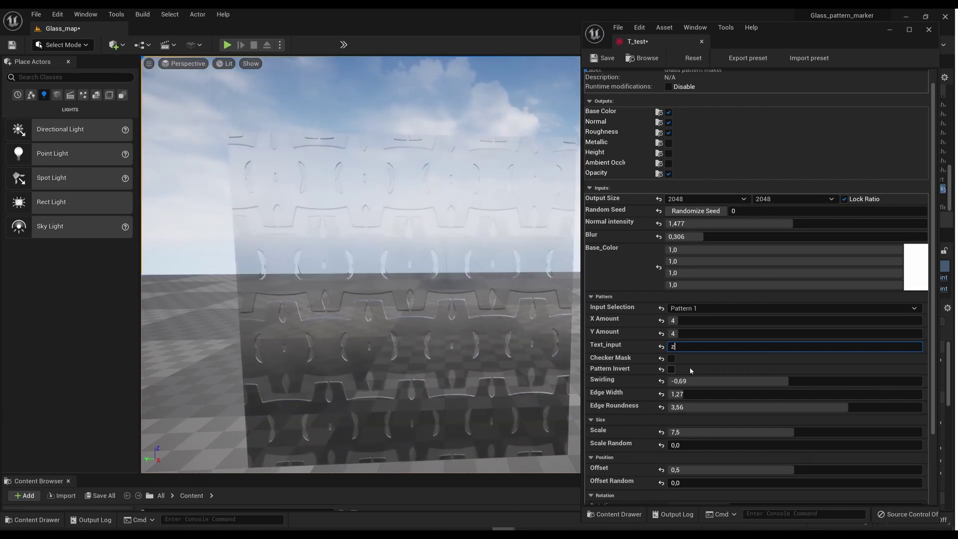
key(BackSpace)
text(Z)
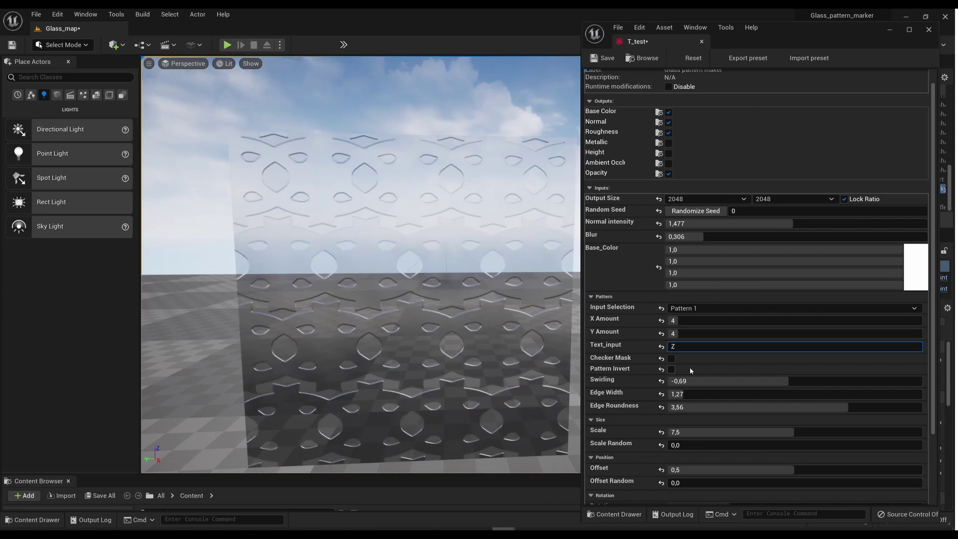
key(BackSpace)
text(H)
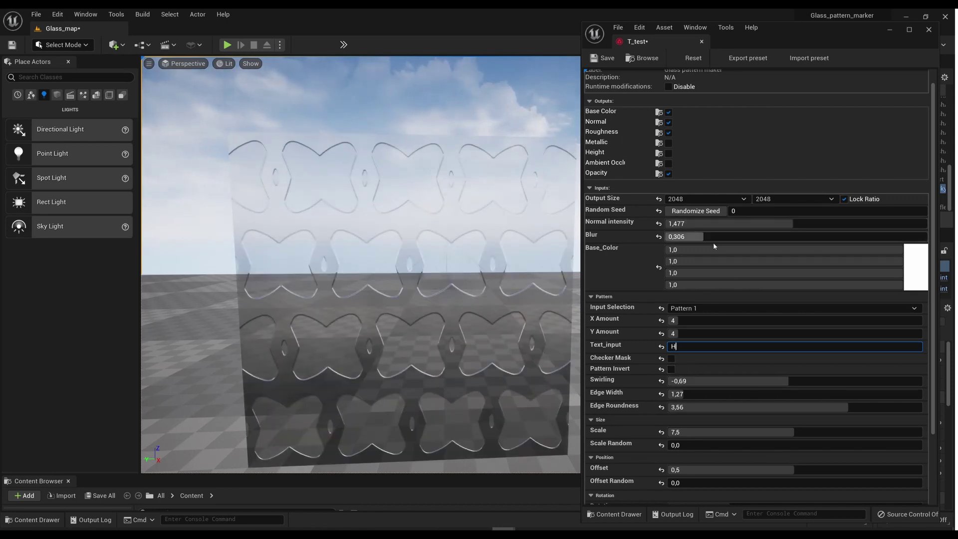
Set Blur to 0 and raise the opacity Level Out High to 0,993.
drag(688, 237, 669, 237)
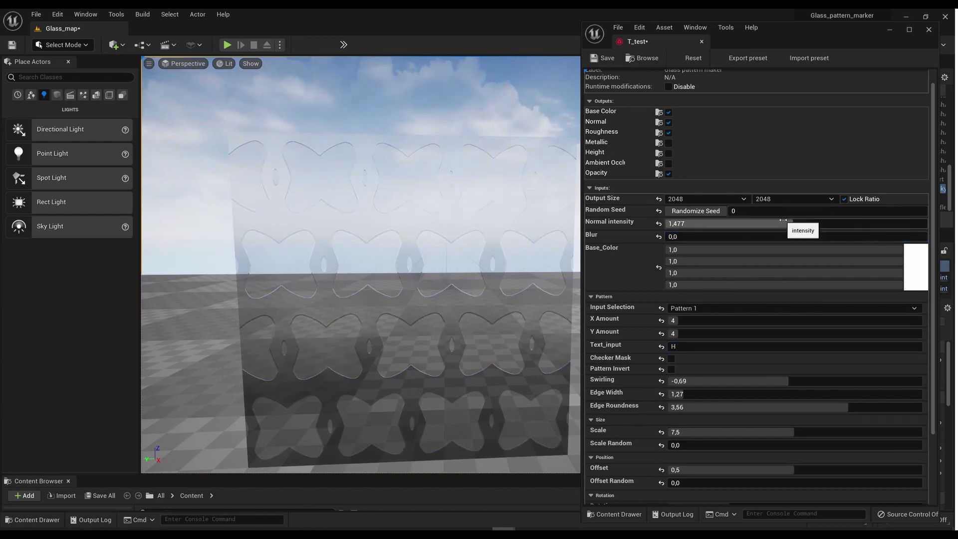
scroll(761, 433, down, 3)
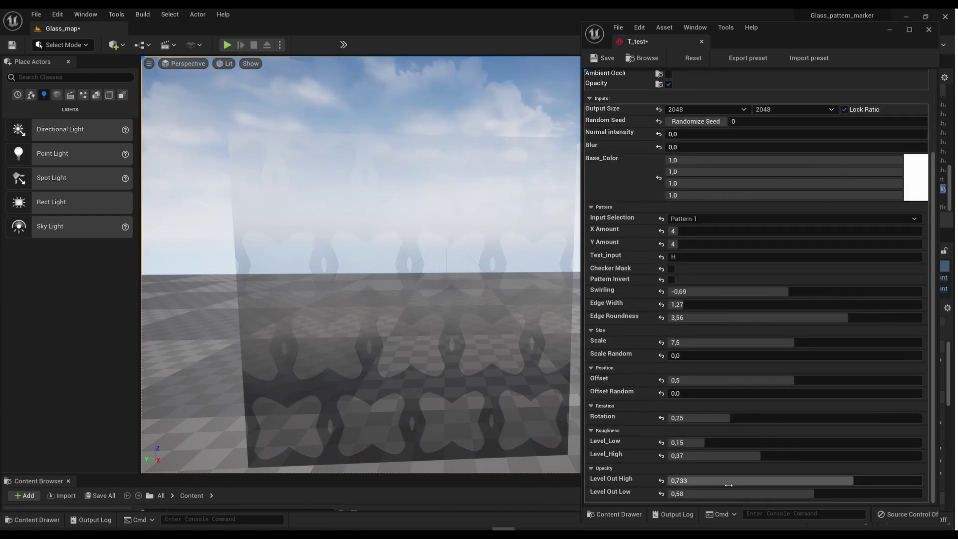
drag(847, 483, 921, 481)
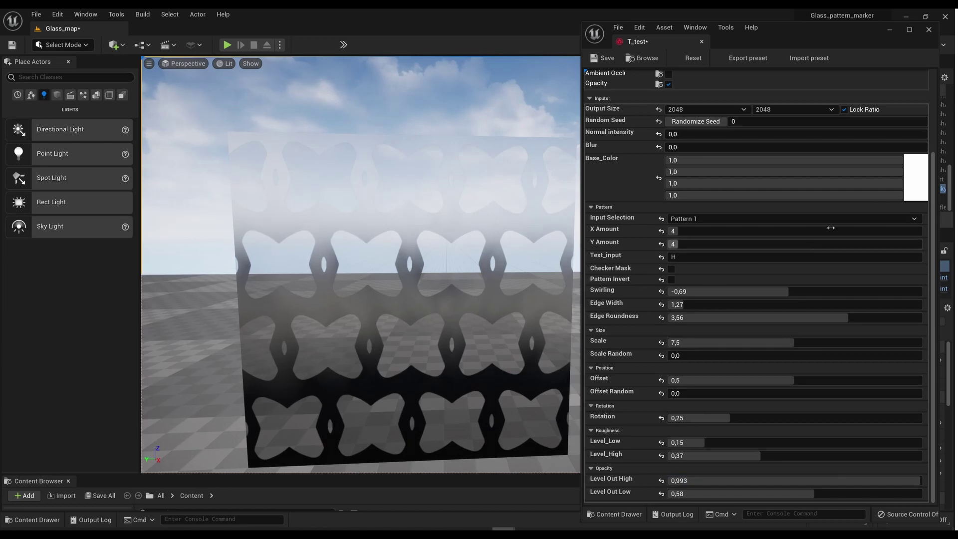
Change Base_Color to teal and increase the pattern's swirling.
click(916, 188)
drag(847, 222, 847, 246)
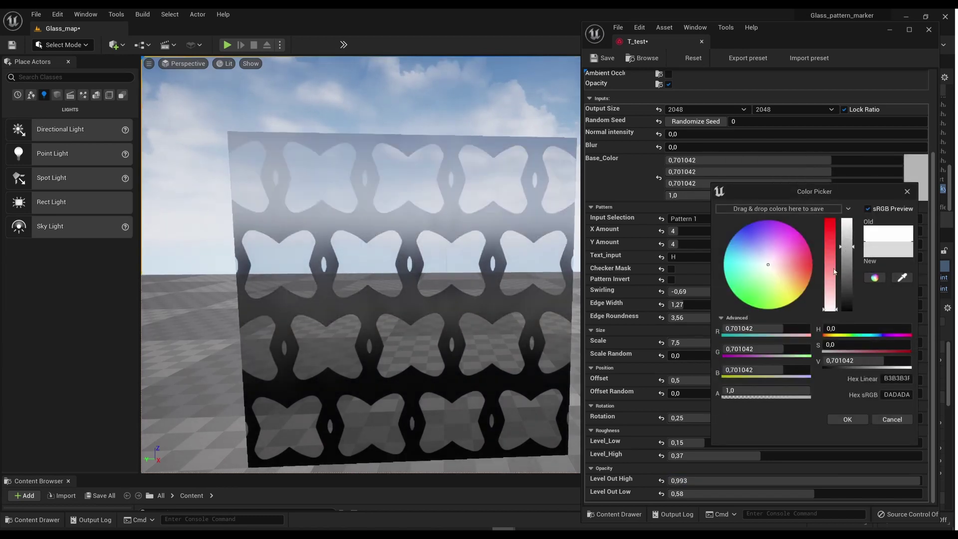
drag(743, 267, 712, 266)
click(847, 419)
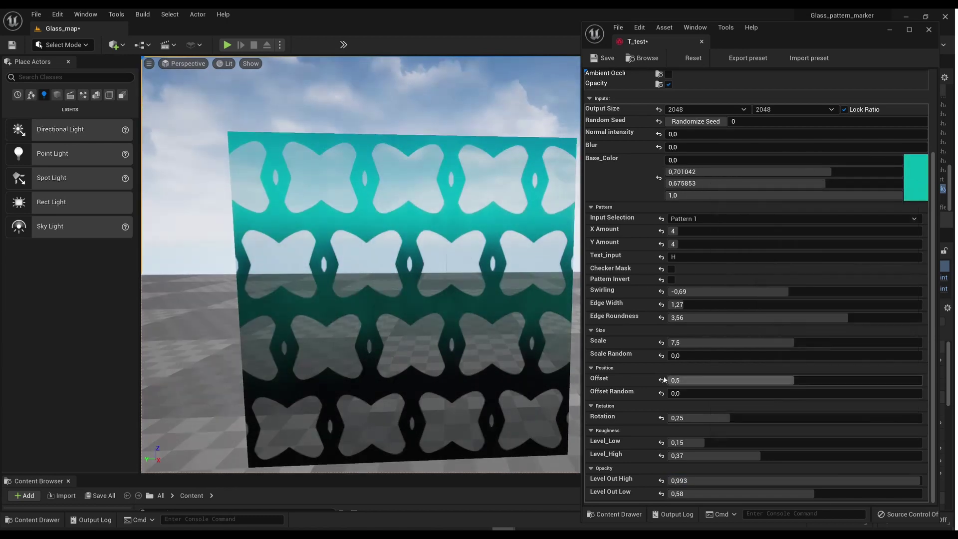
scroll(727, 343, up, 3)
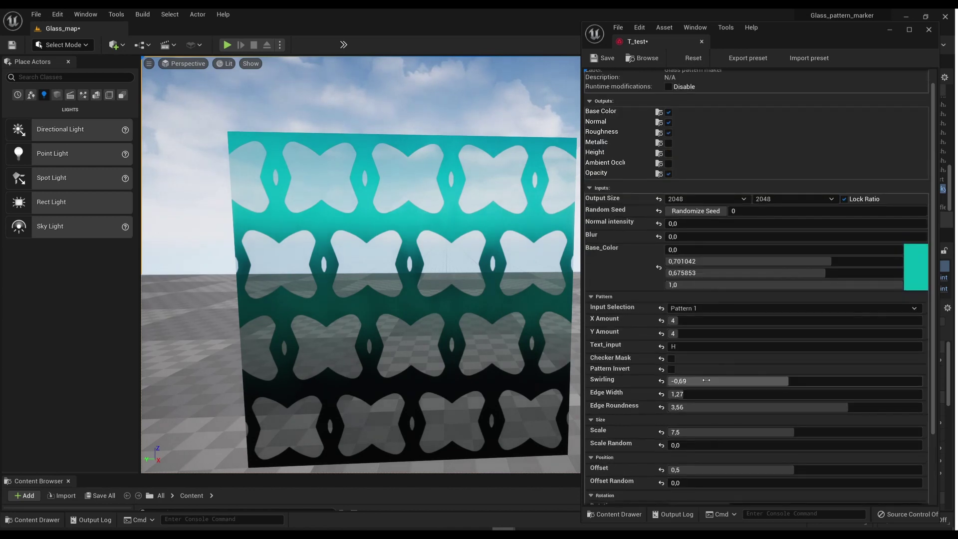
drag(790, 381, 757, 381)
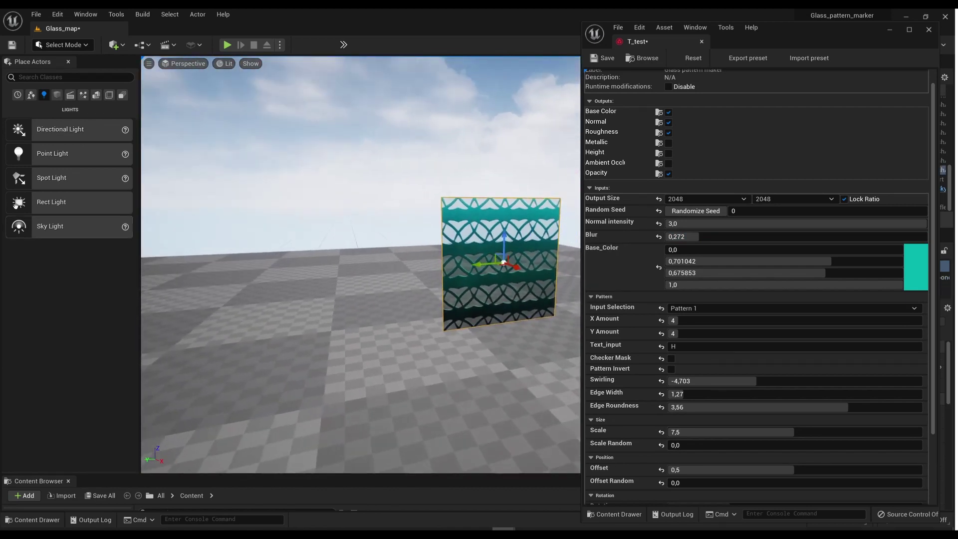
Place a Cube from the basic shapes into the level and frame it.
click(60, 97)
drag(40, 129, 295, 324)
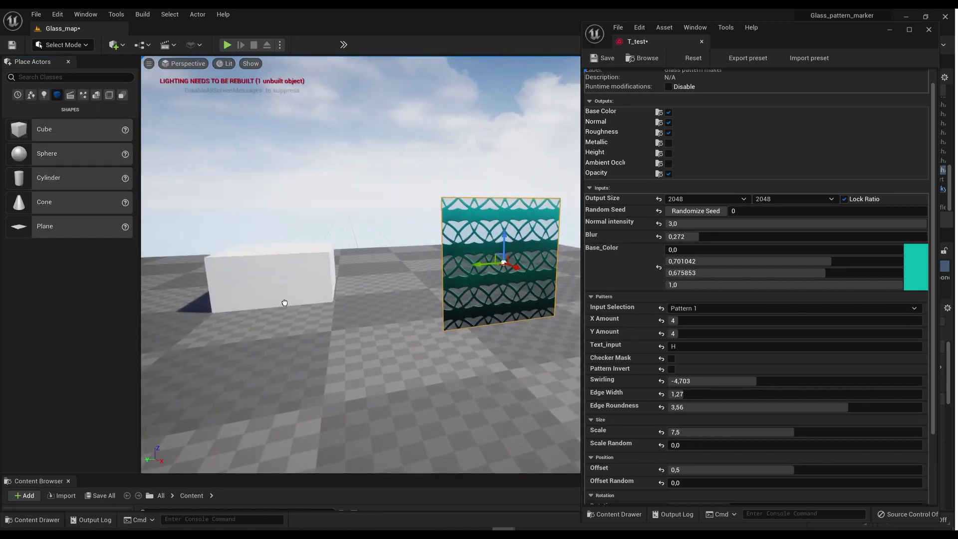
key(f)
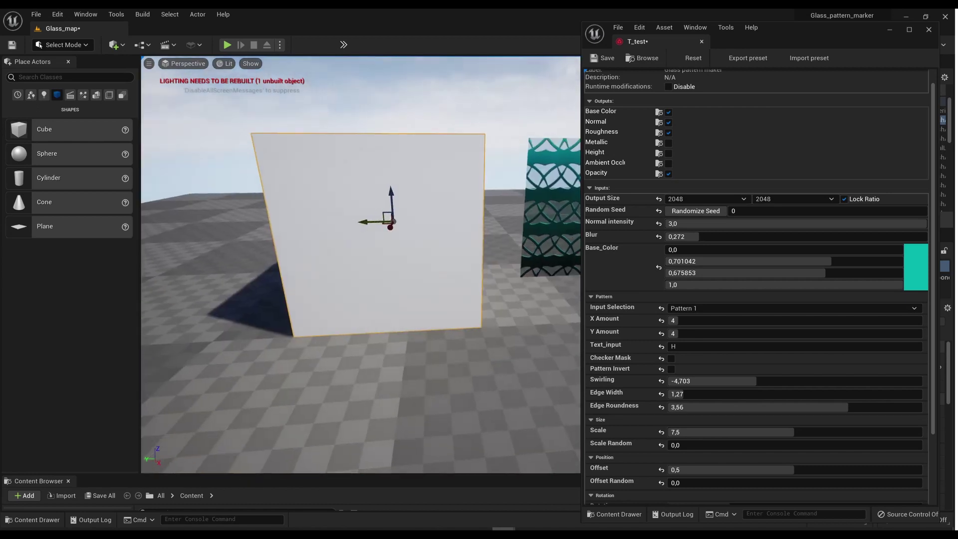
Apply the M_test material from the Material folder to the new cube.
key(ctrl+space)
scroll(82, 399, up, 5)
right_click(50, 395)
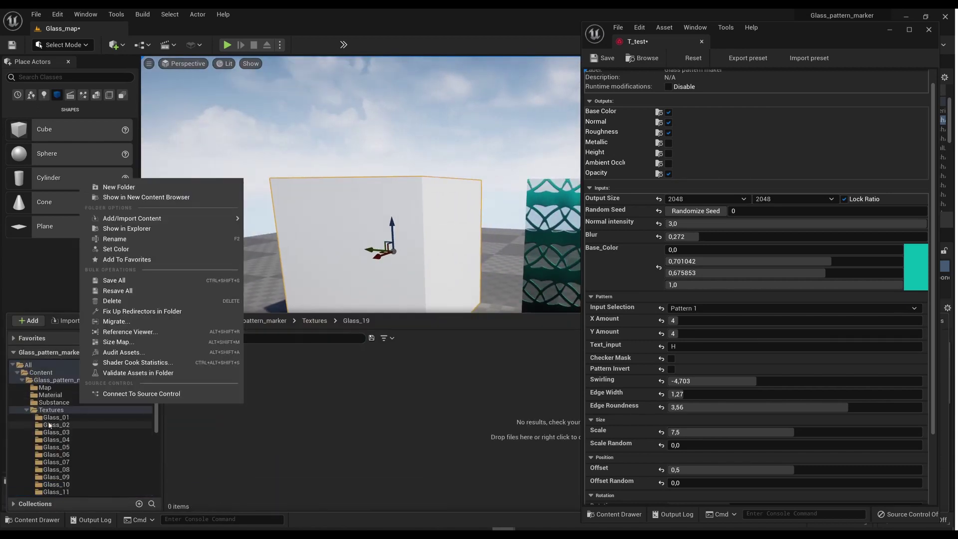
click(51, 395)
drag(191, 371, 359, 253)
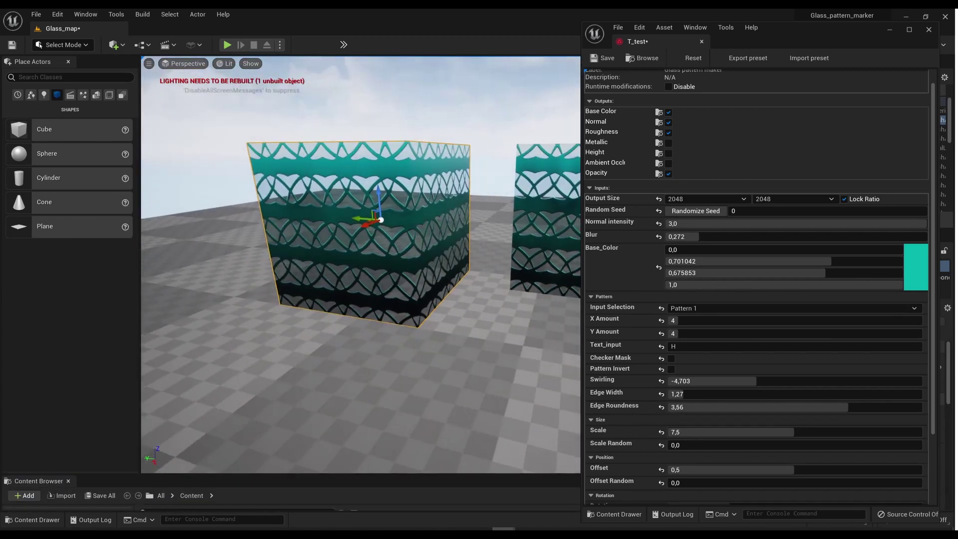
right_drag(358, 253, 313, 268)
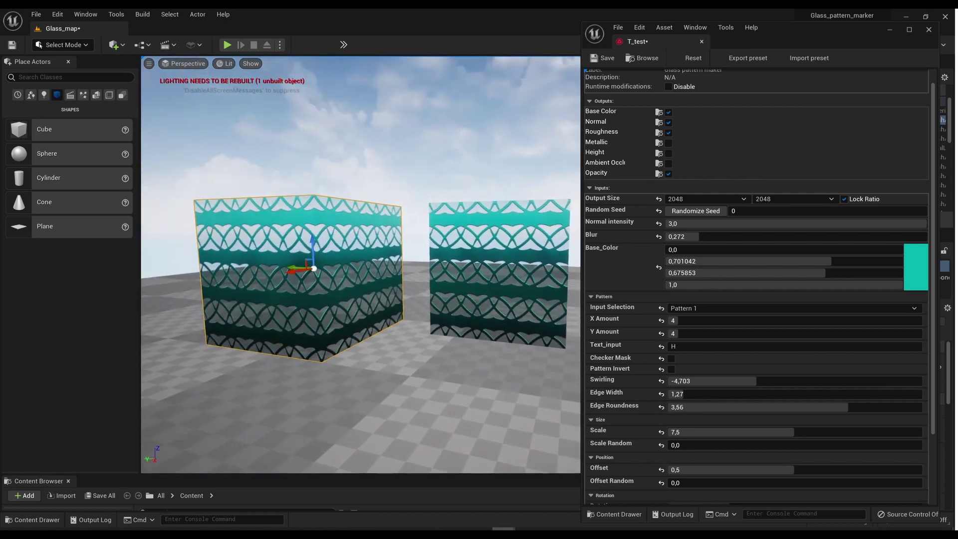
Try Y Amount 1, restore it to 4, and set Text_input to T.
click(677, 334)
text(1)
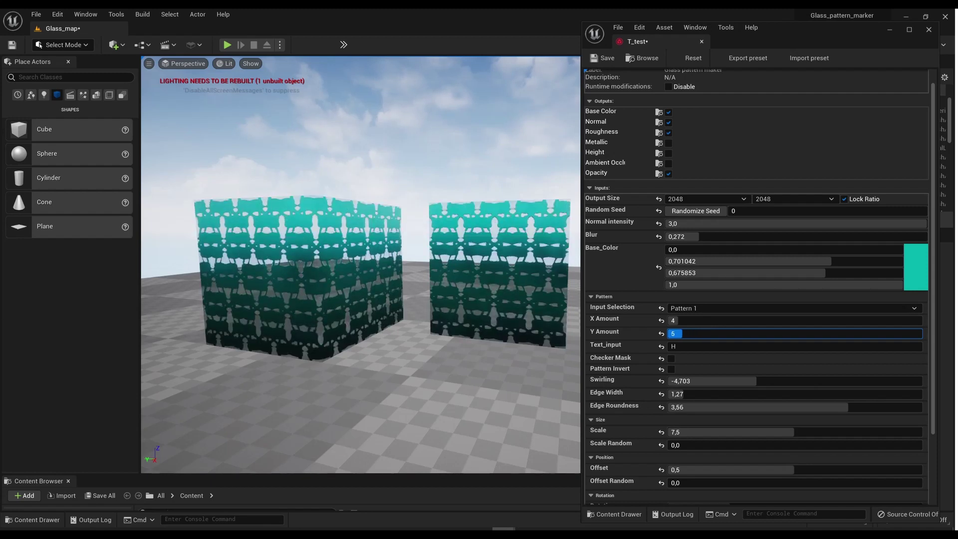
key(BackSpace)
text(4)
key(Return)
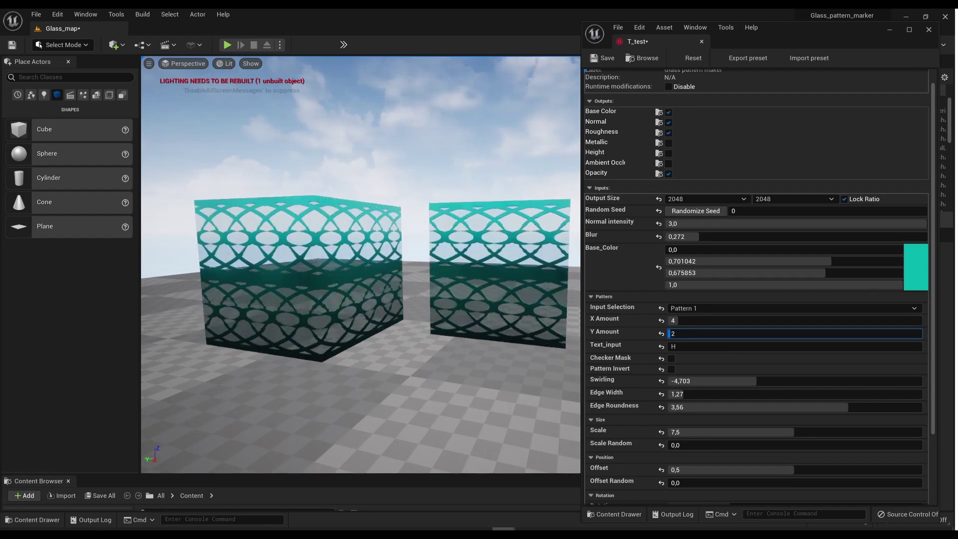
text(T)
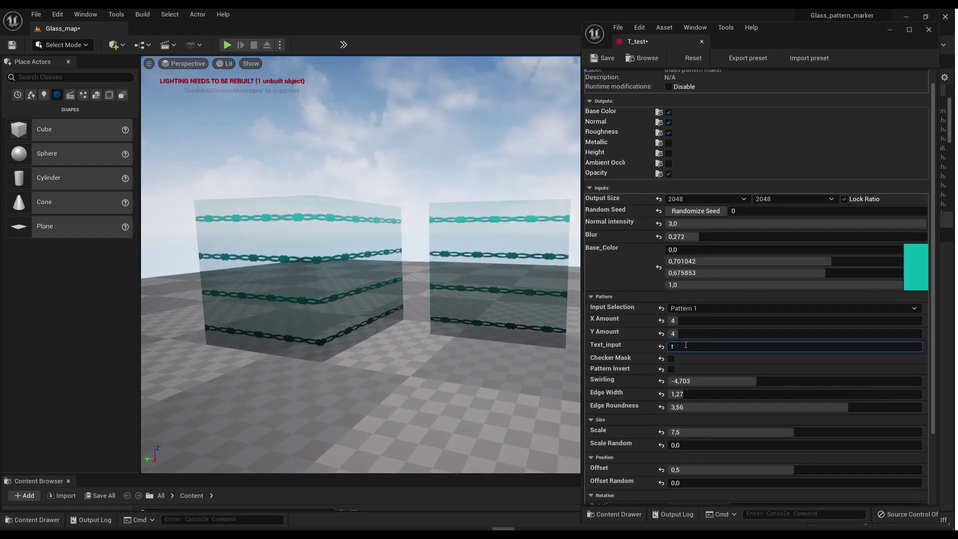